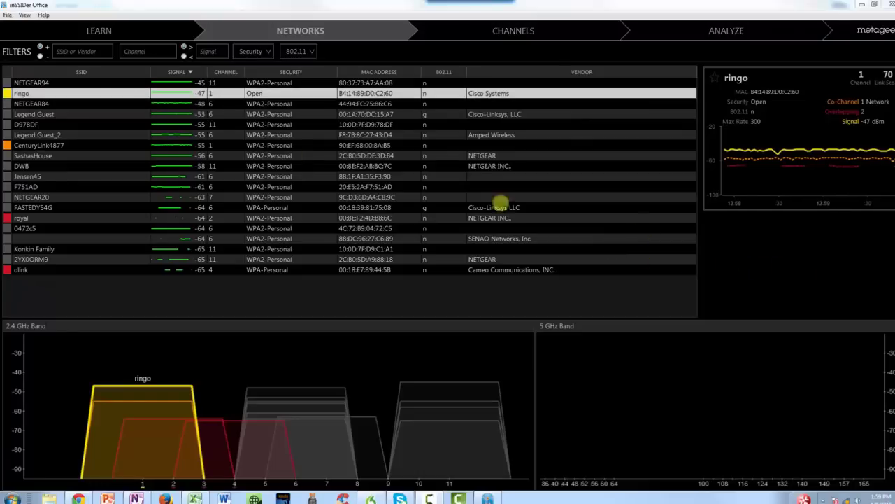
Inspect the channel and overlap details of the NETGEAR94, ringo and Legend Guest_2 wireless networks
click(40, 83)
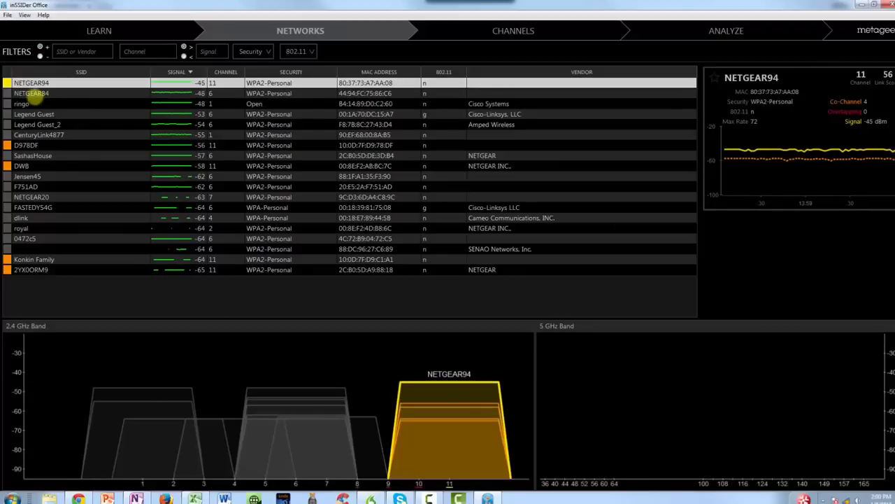
click(21, 104)
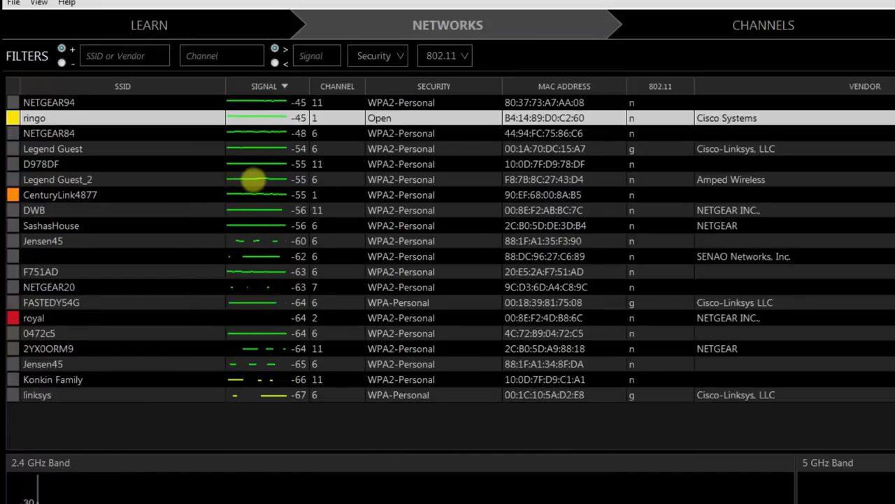
click(81, 179)
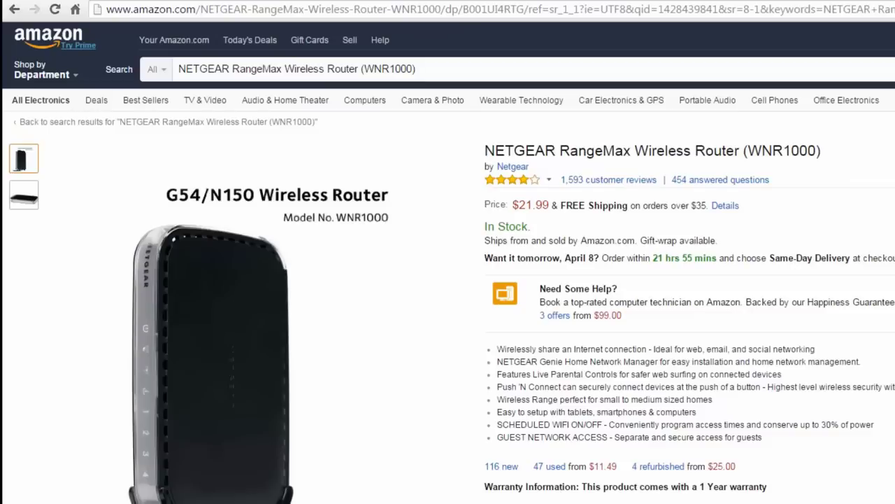
Switch to the Amazon product page for the NETGEAR RangeMax Wireless Router (WNR1000) and examine its price and enlarged photo
drag(551, 205, 476, 207)
mouse_move(347, 317)
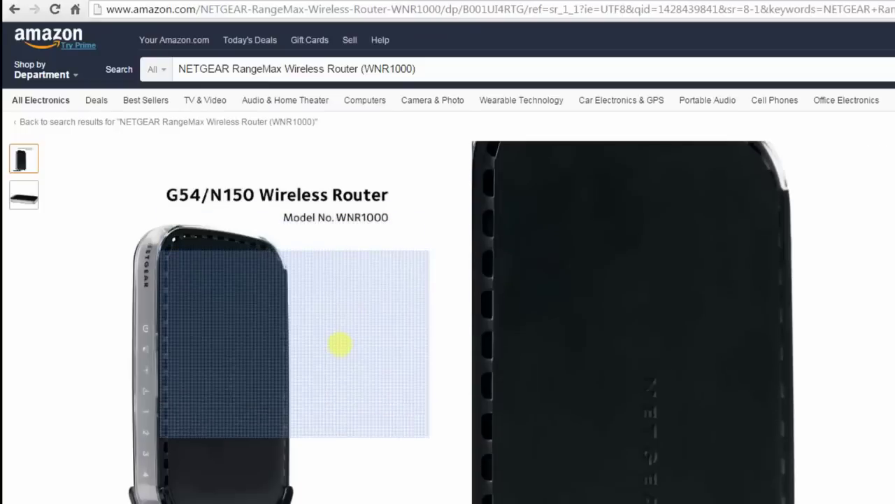
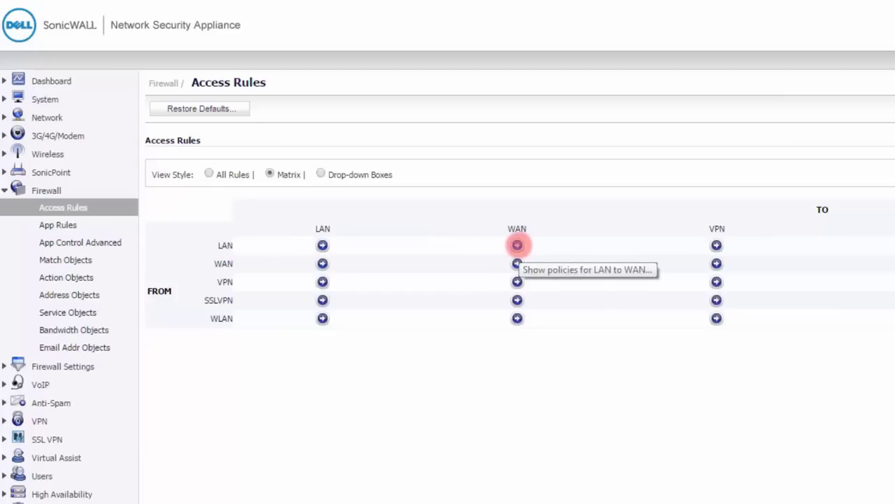
Review the SonicWALL firewall's LAN to WAN access rules and the form for adding one, and return to the zone matrix
click(517, 245)
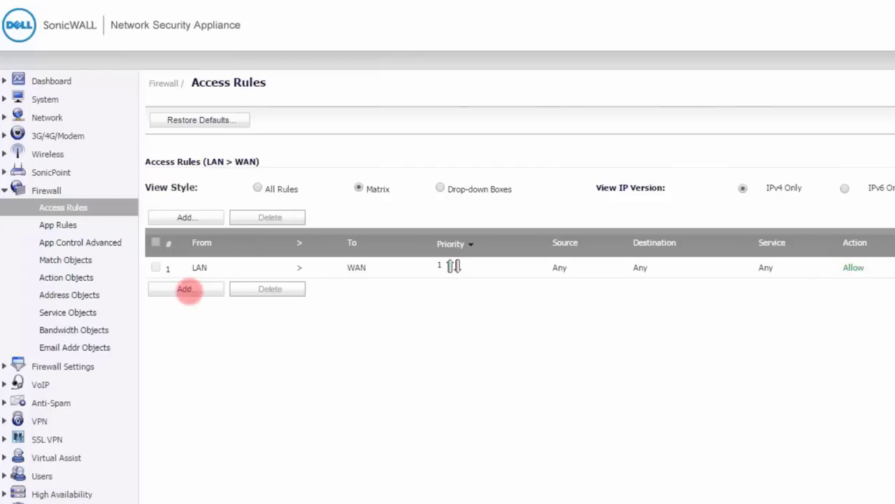
click(186, 289)
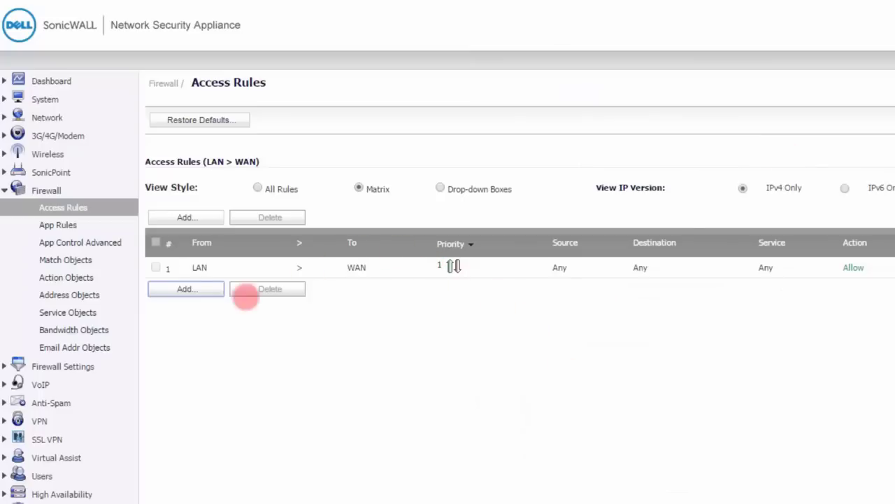
click(372, 190)
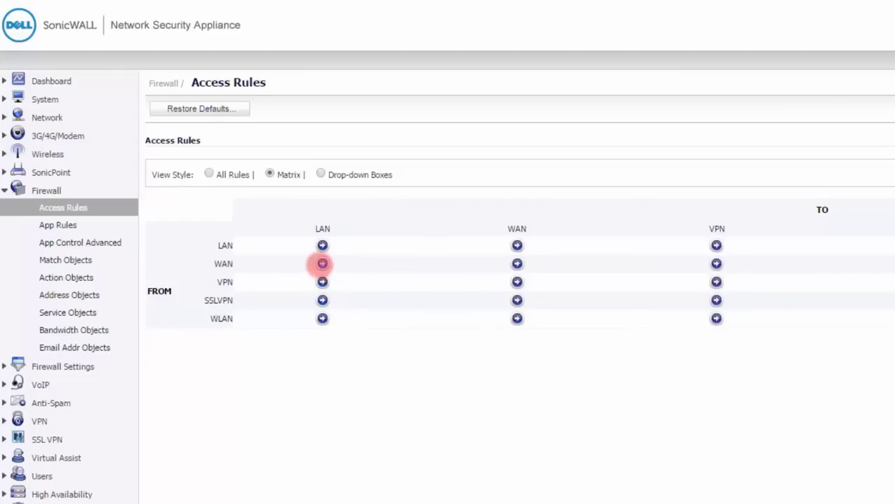
Review the WAN to LAN access rules and the form for adding one, and return to the zone matrix
click(322, 263)
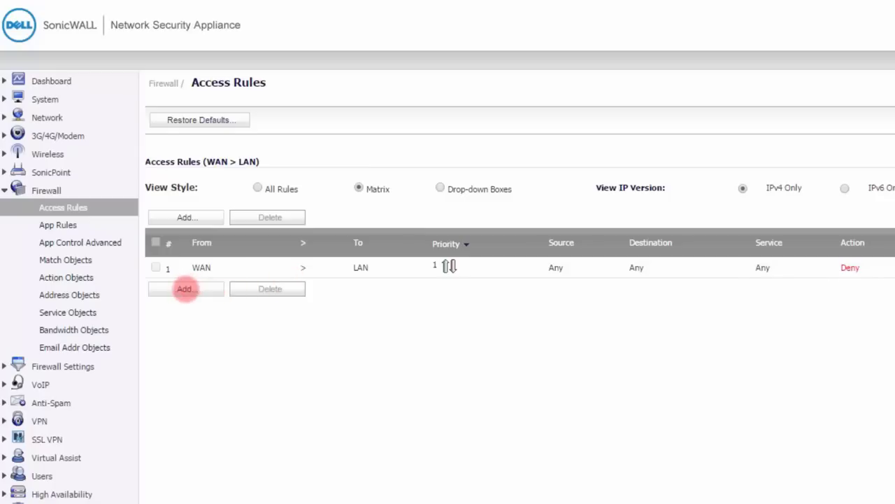
click(185, 289)
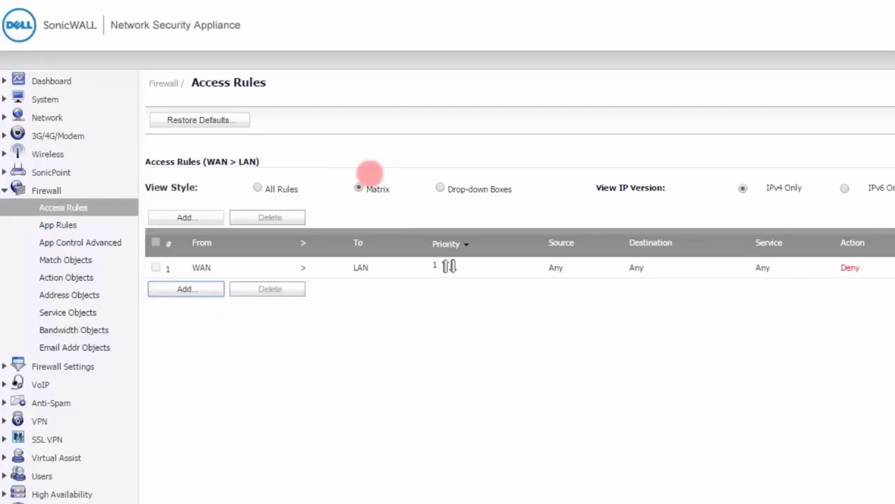
click(359, 186)
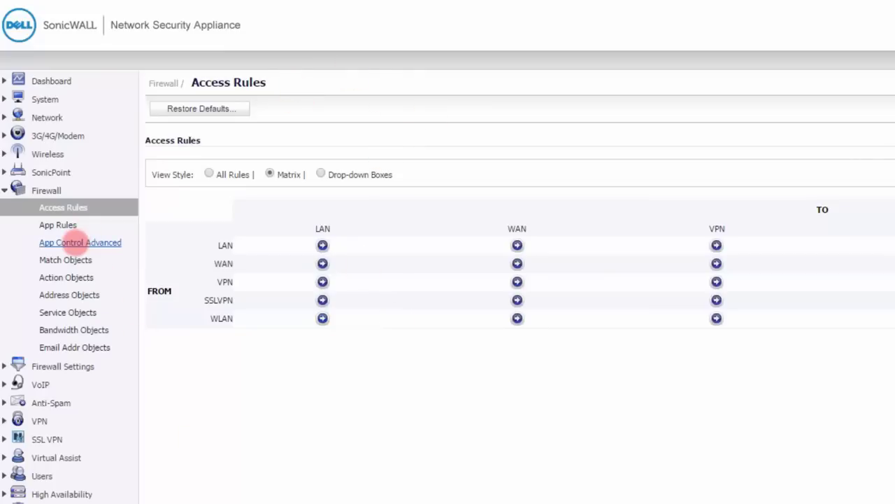
Look over the App Rules and App Control Advanced settings, including the form for adding a new app rule policy
click(61, 224)
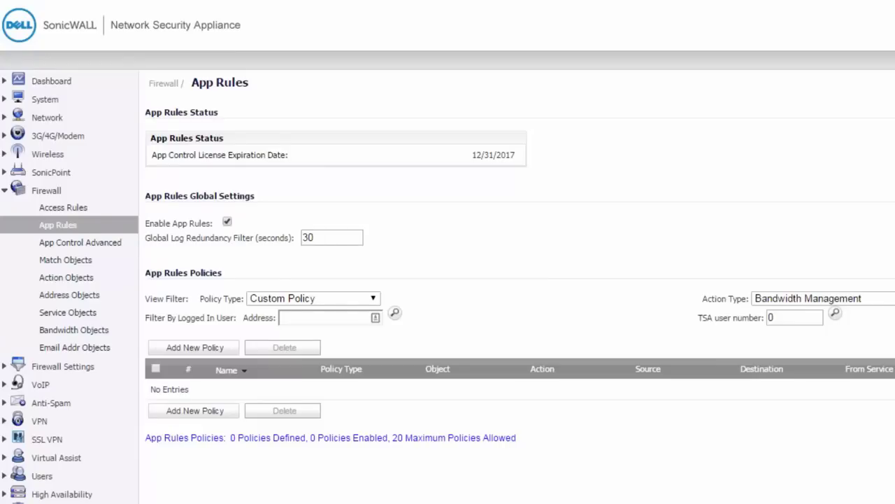
click(80, 242)
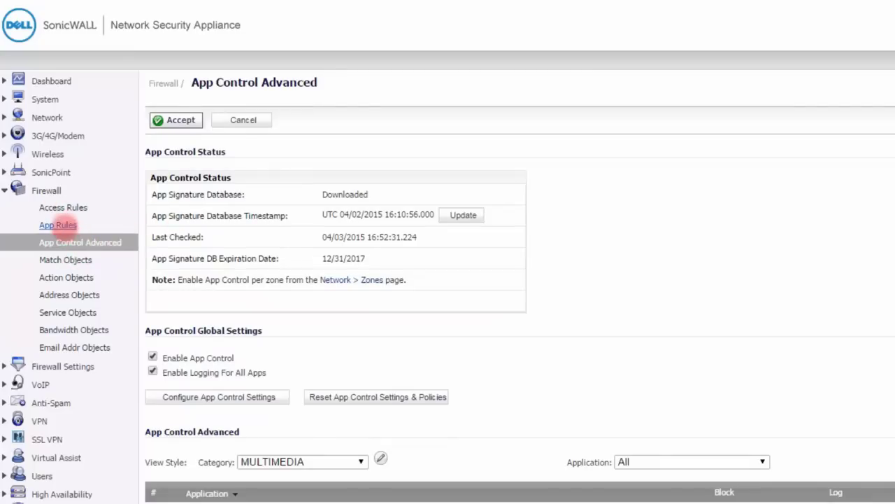
click(59, 225)
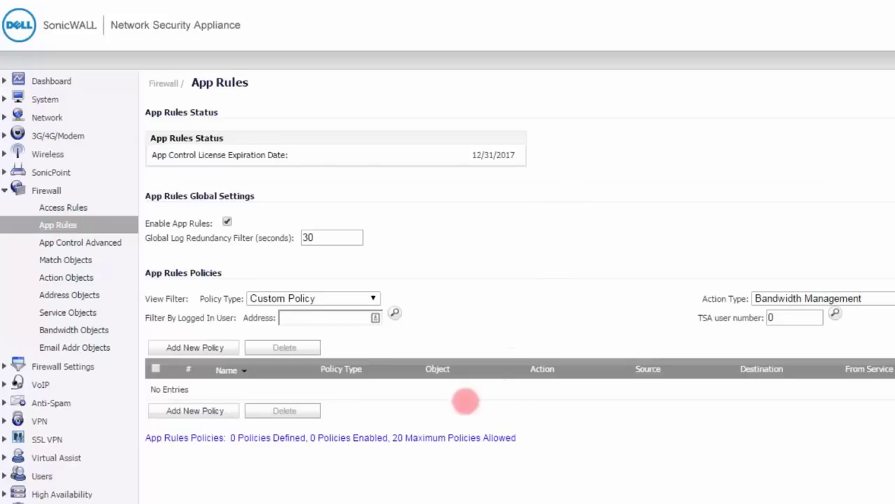
click(198, 347)
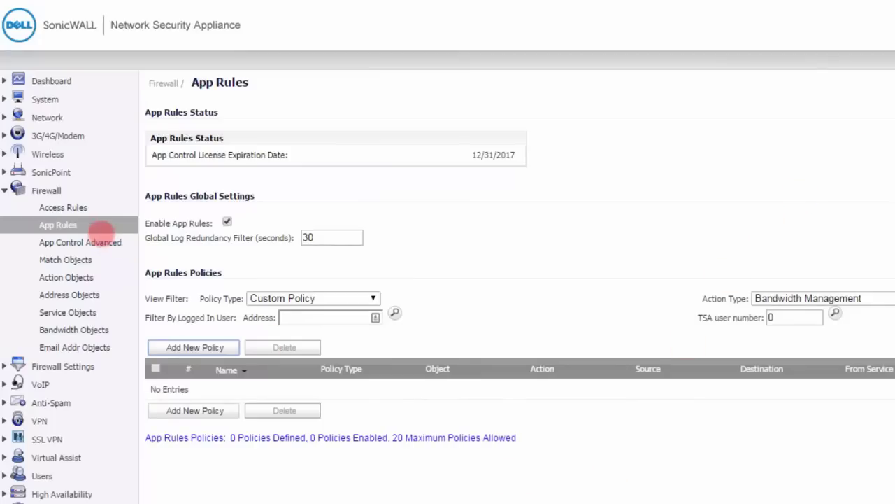
Try setting both Block and Log to Enable for YouTube in the advanced app control's MULTIMEDIA category, and discard the changes
click(102, 242)
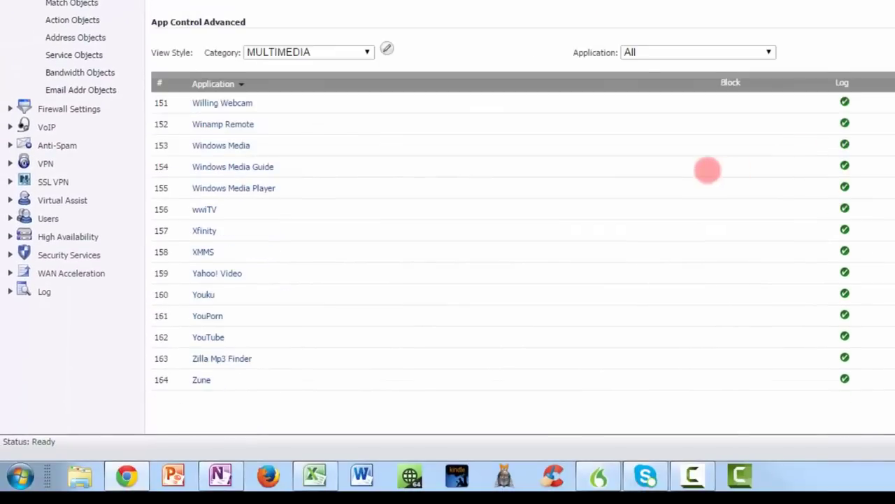
scroll(707, 170, down, 1)
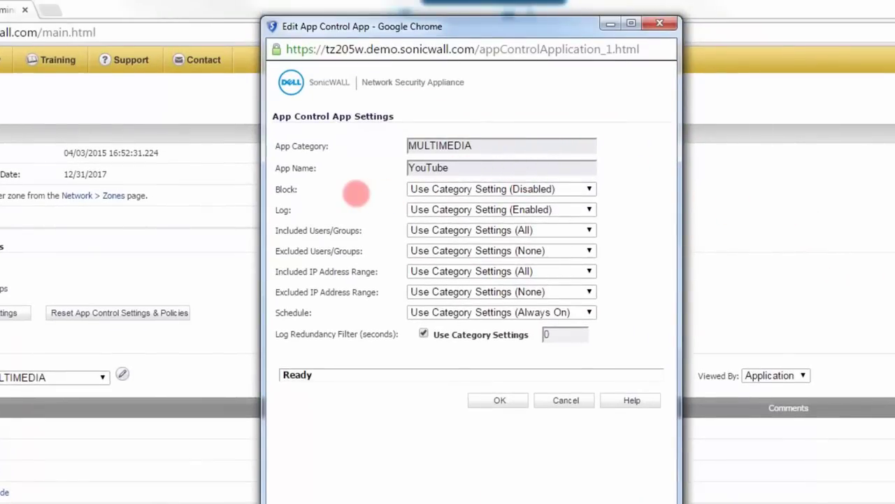
click(587, 188)
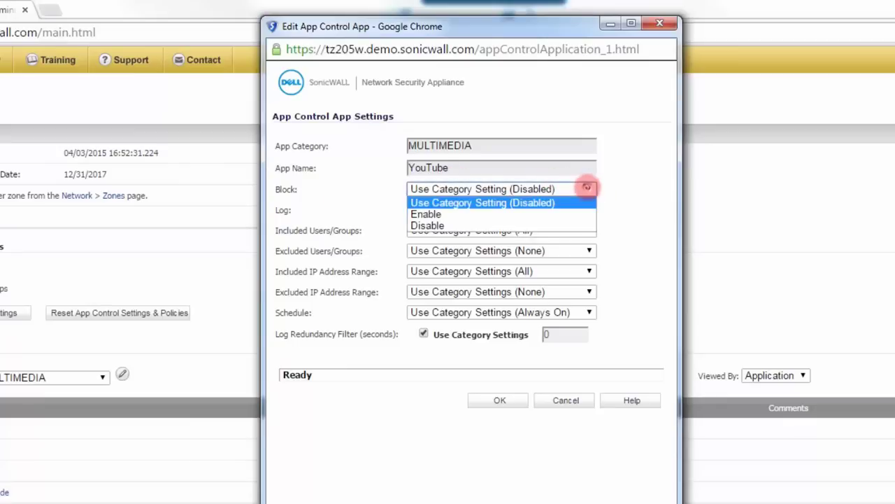
click(456, 212)
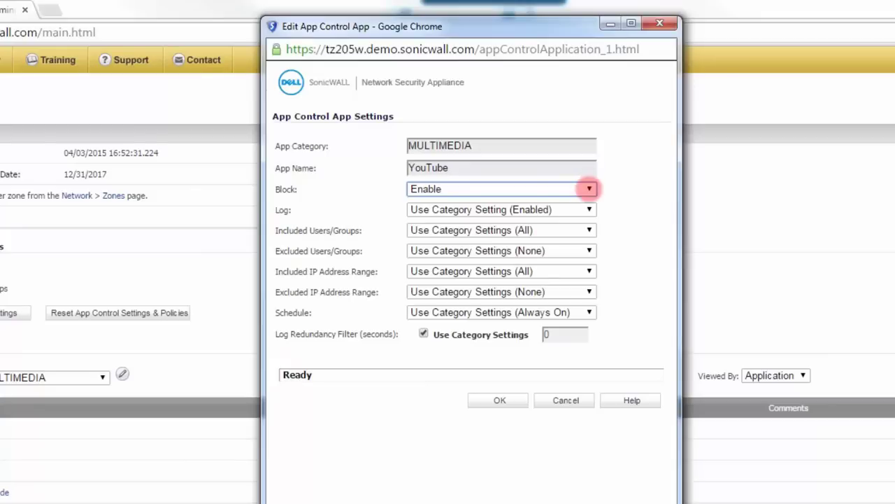
click(588, 207)
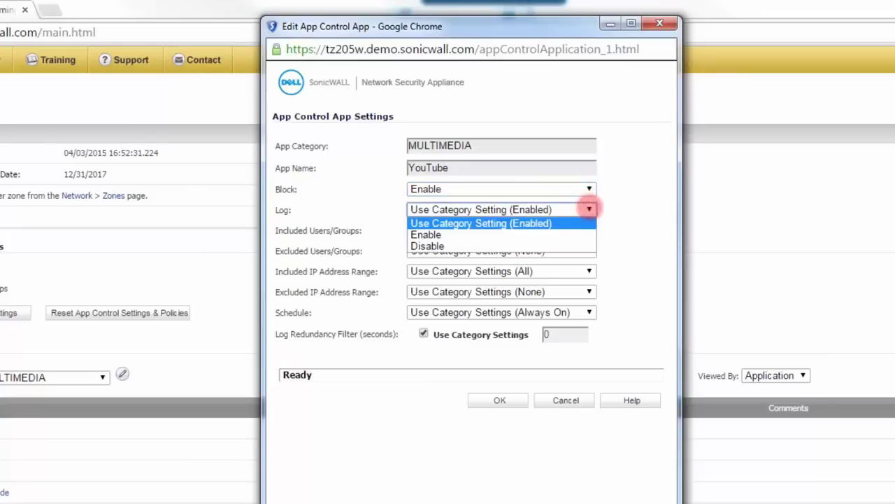
click(482, 235)
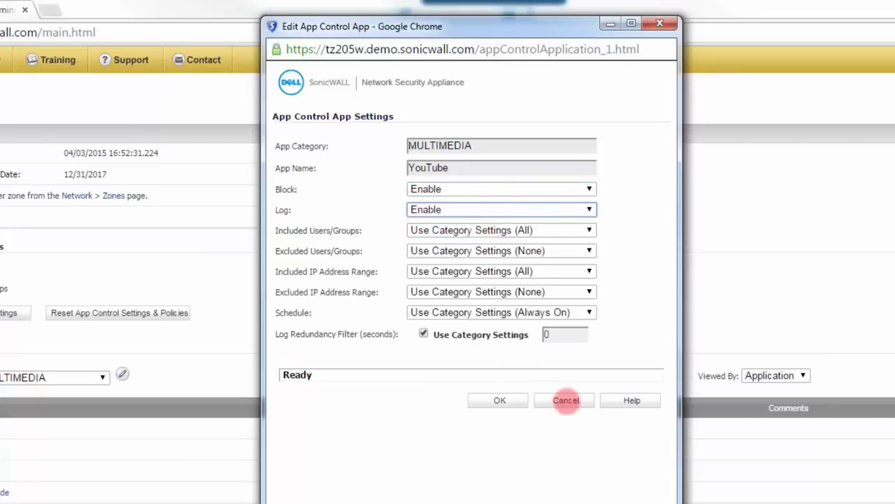
click(566, 400)
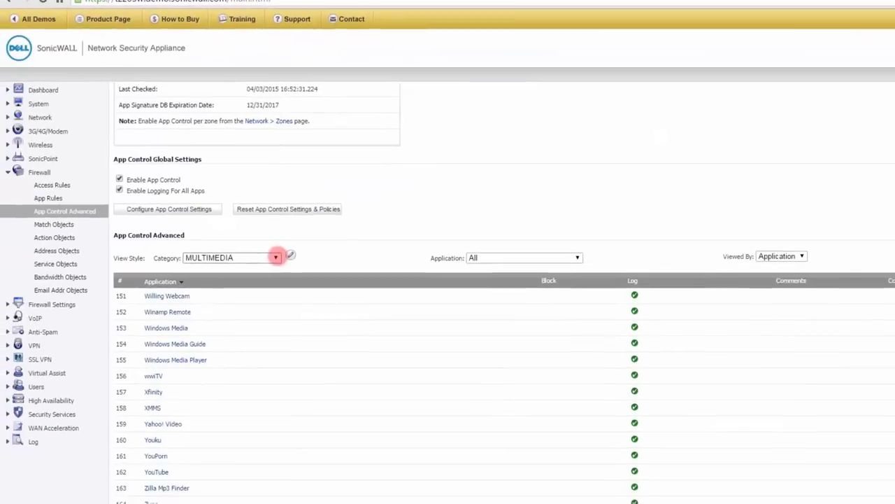
Filter the advanced app control list to the P2P category and examine its applications
click(135, 355)
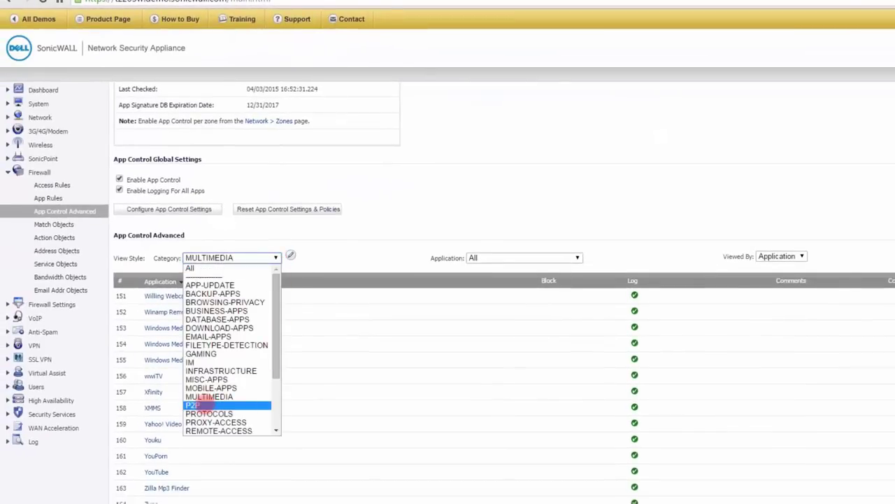
click(202, 405)
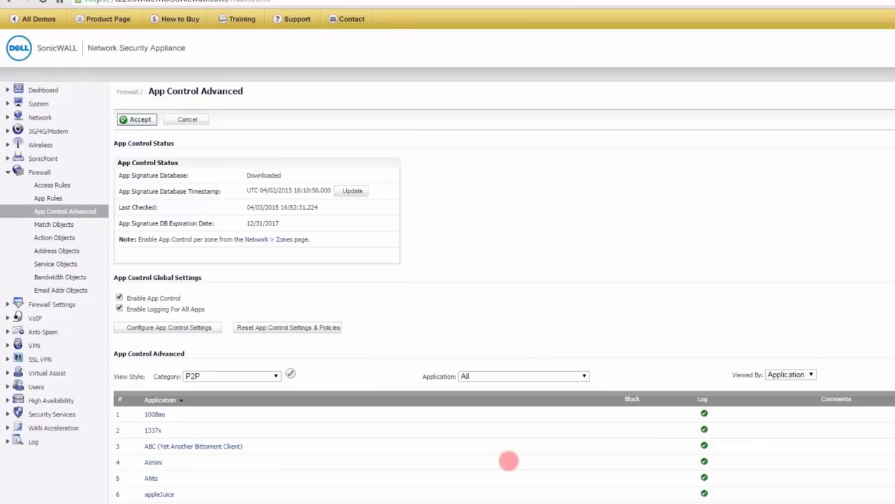
scroll(527, 359, down, 10)
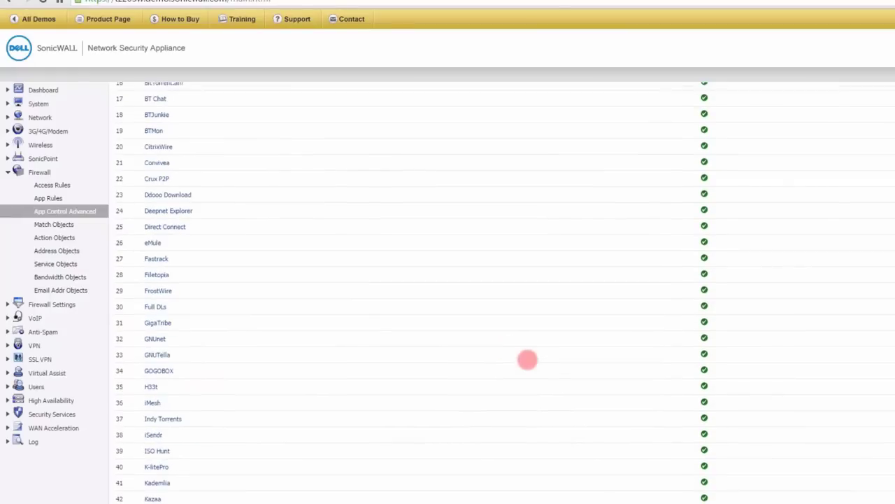
scroll(527, 360, up, 10)
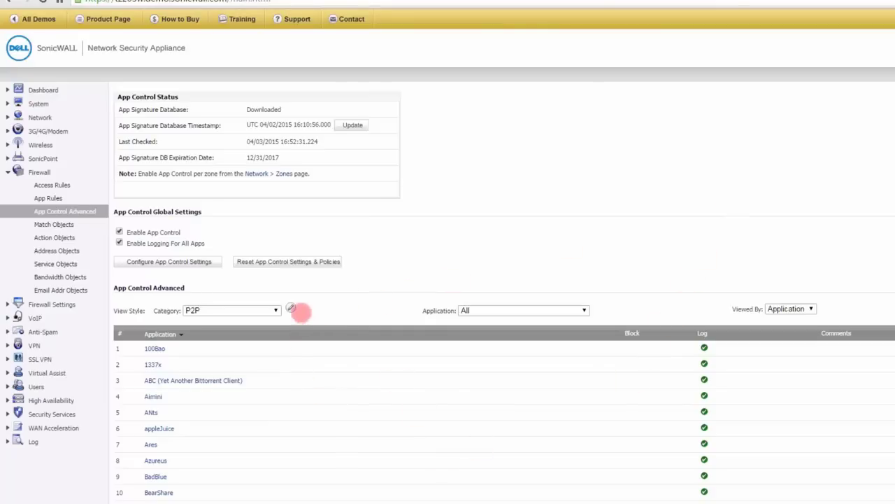
Try setting Block to Enable for the whole P2P category, and close its settings without saving
click(290, 307)
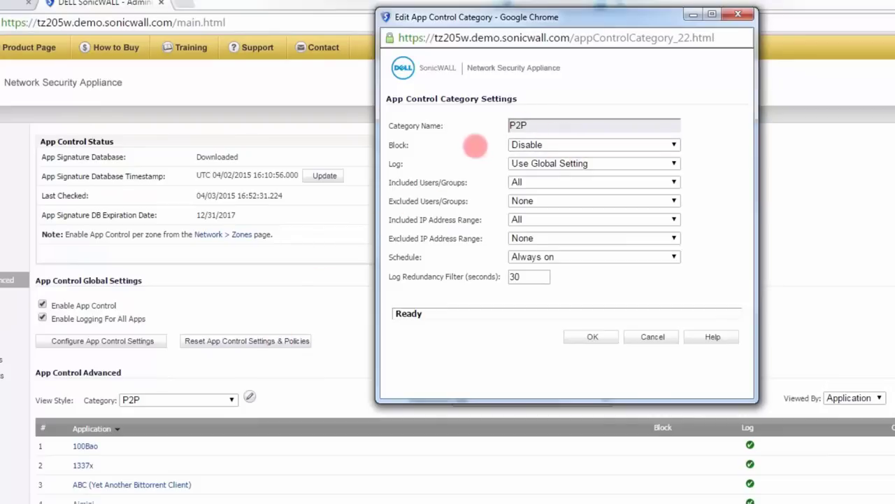
click(673, 146)
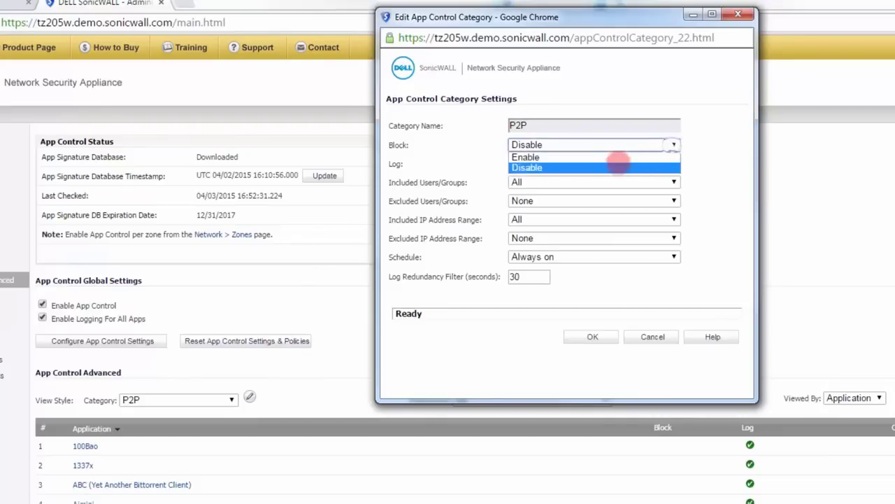
click(615, 154)
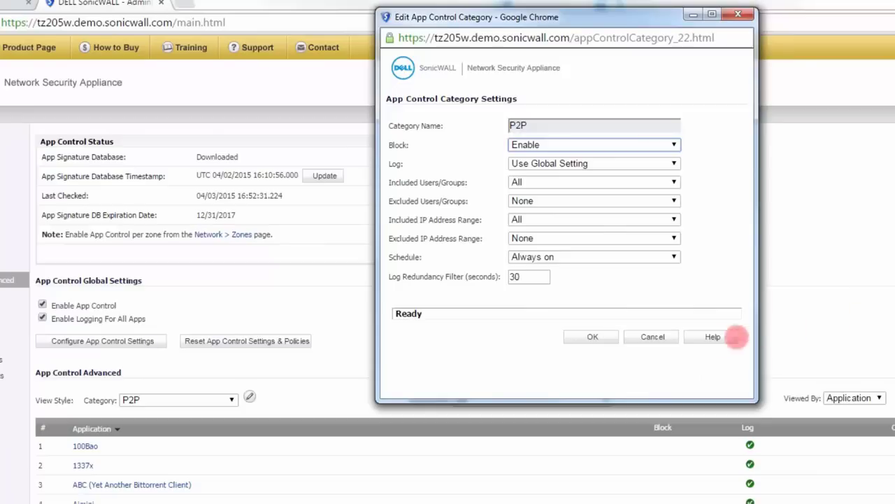
click(738, 14)
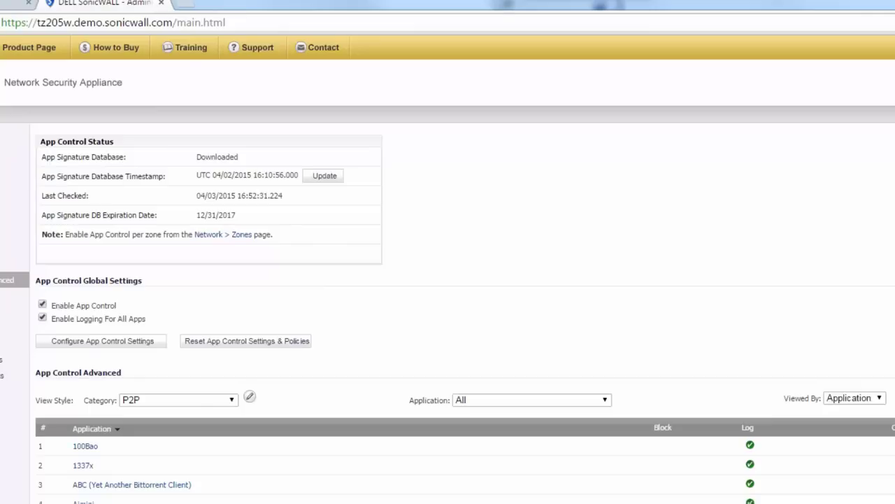
Open the Content Filter Service configuration under Security Services and view the Default policy's forbidden URL categories
click(730, 328)
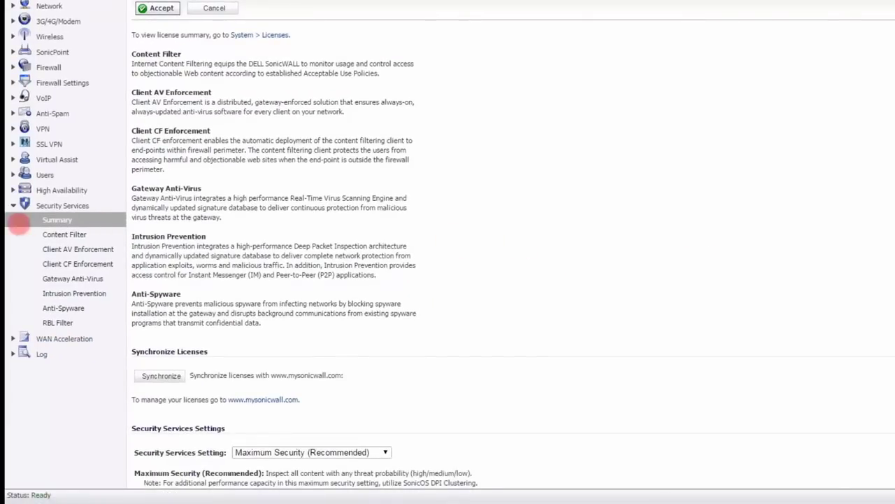
click(68, 234)
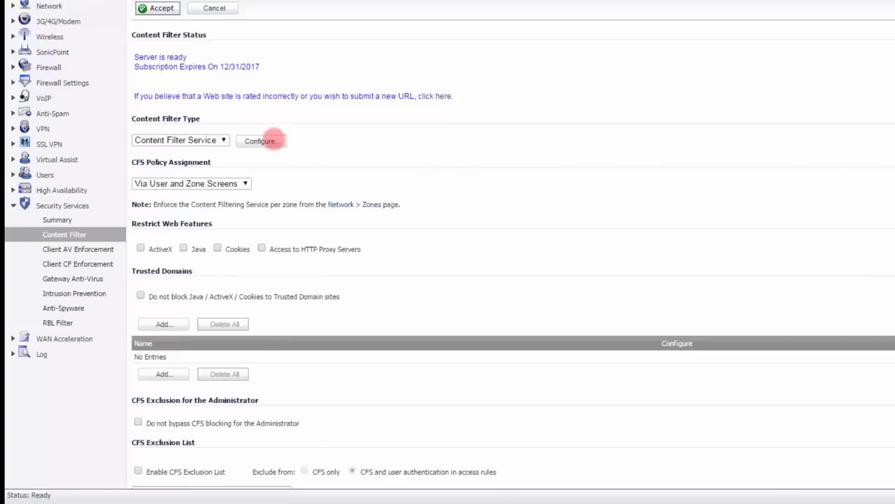
click(273, 140)
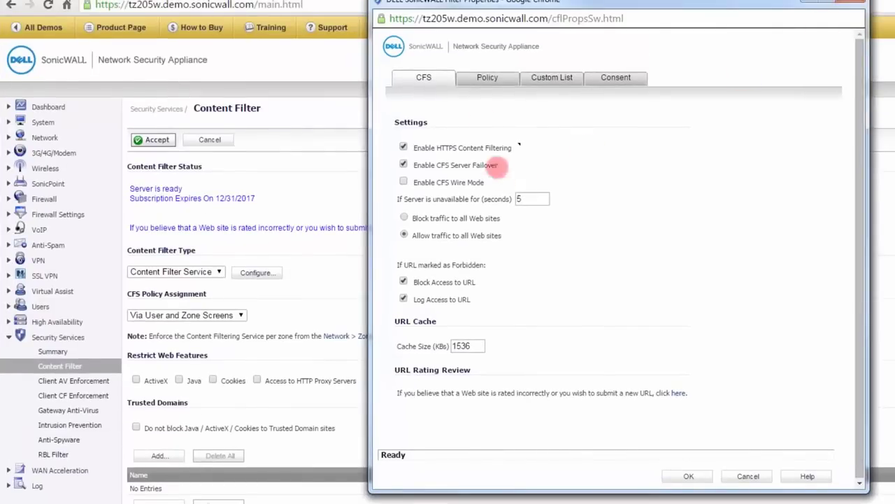
click(488, 78)
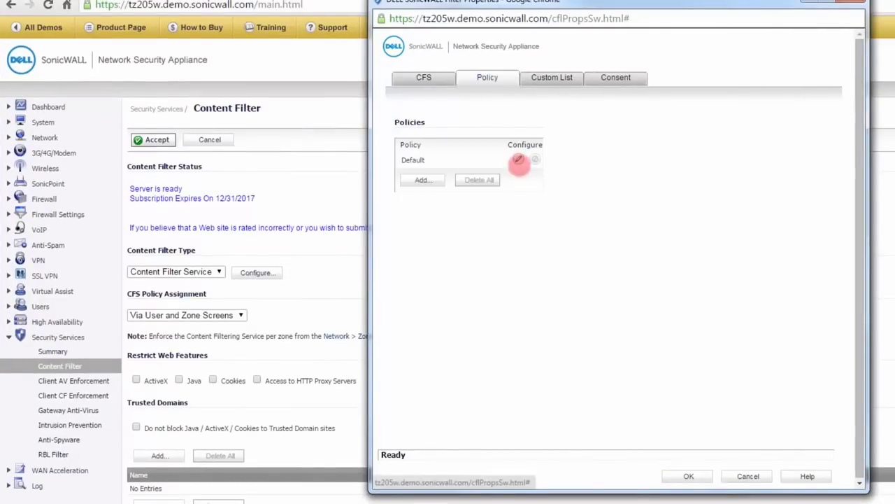
click(517, 158)
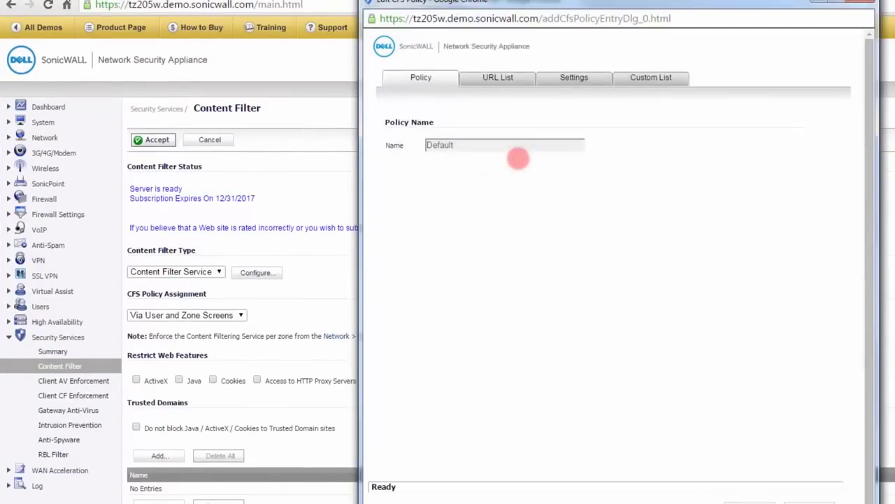
click(509, 77)
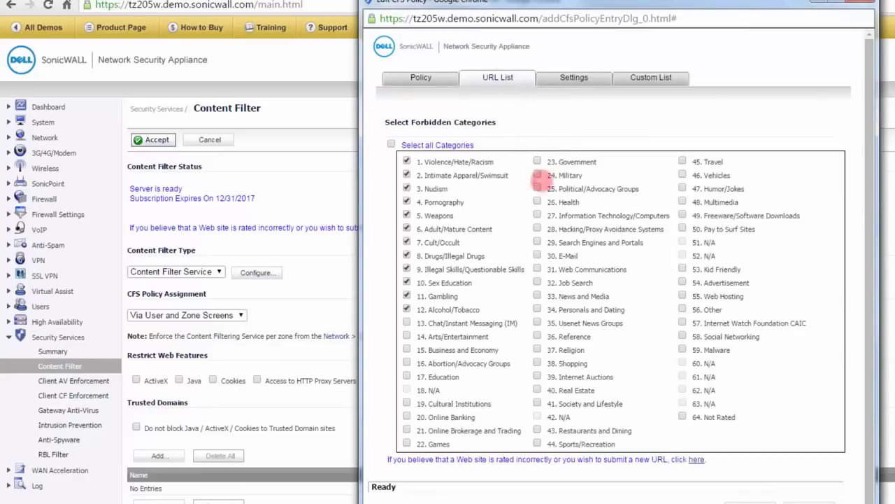
drag(863, 166, 863, 191)
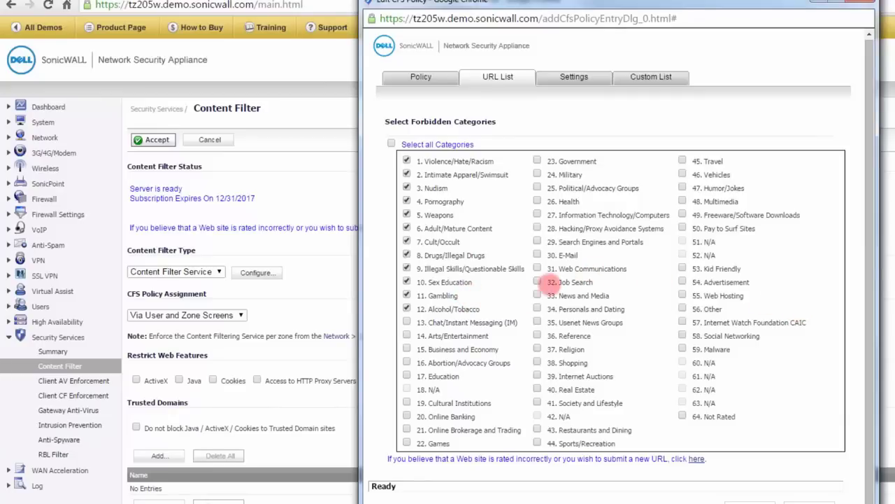
Try toggling Job Search, E-Mail and Humor/Jokes in the Default policy's forbidden categories, and close the policy without saving
click(536, 282)
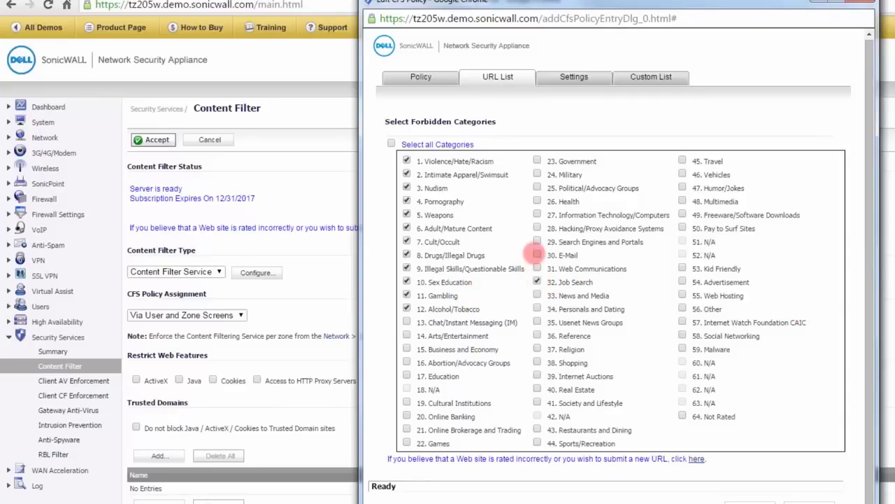
click(537, 281)
click(537, 254)
click(536, 254)
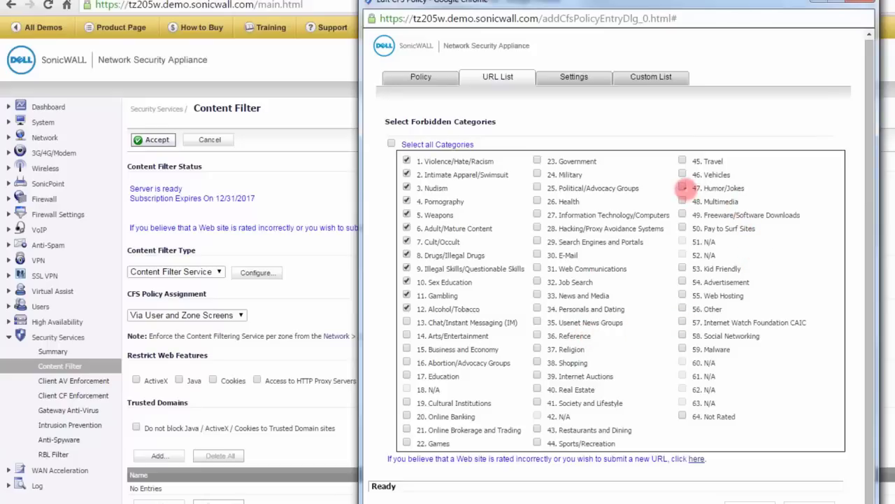
click(682, 188)
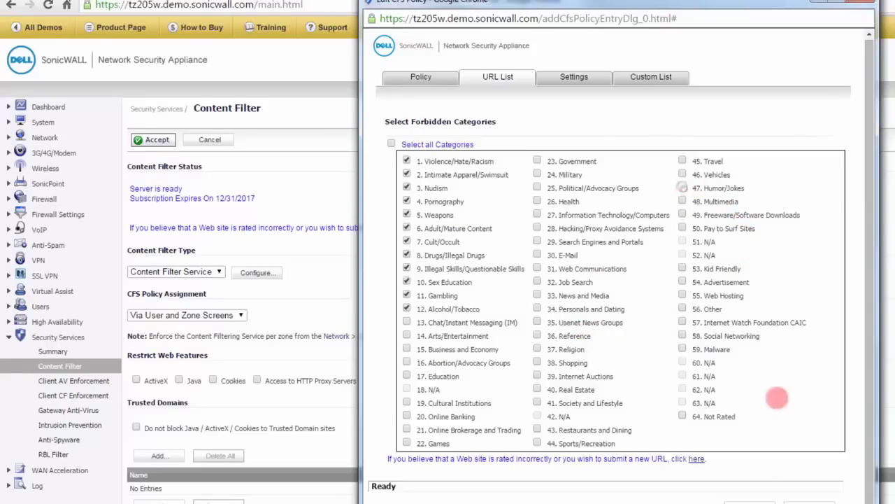
click(862, 3)
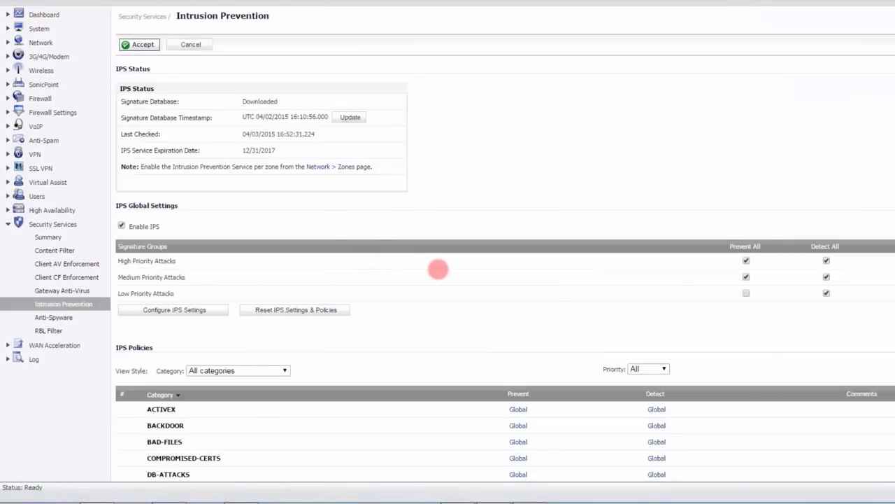
Examine the Intrusion Prevention page, including its global settings, policy categories and signature database timestamp
scroll(437, 269, down, 2)
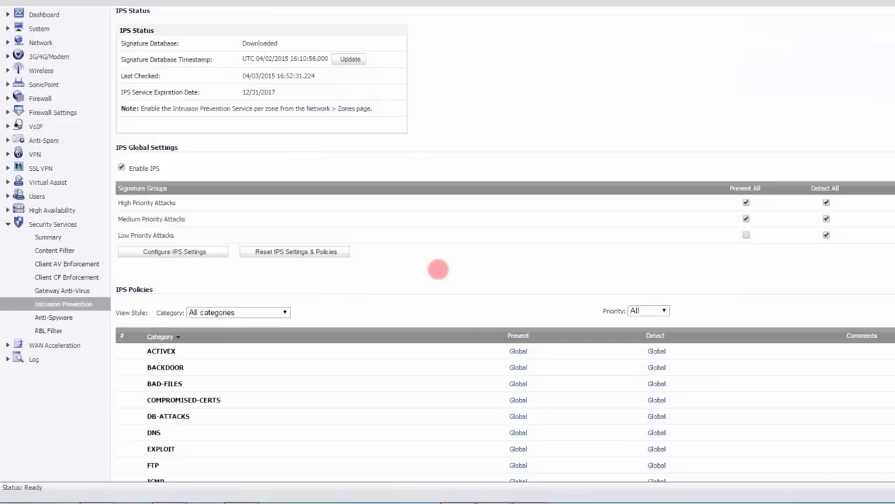
scroll(438, 268, down, 2)
scroll(438, 269, down, 2)
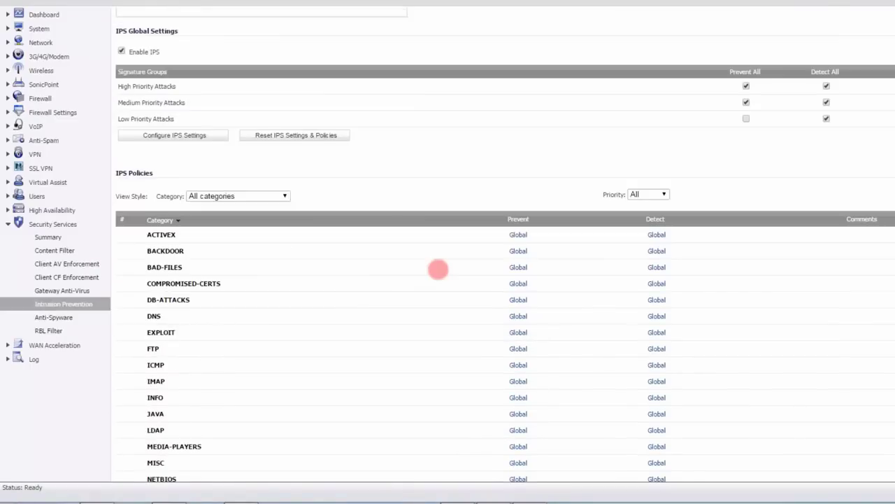
scroll(438, 269, down, 2)
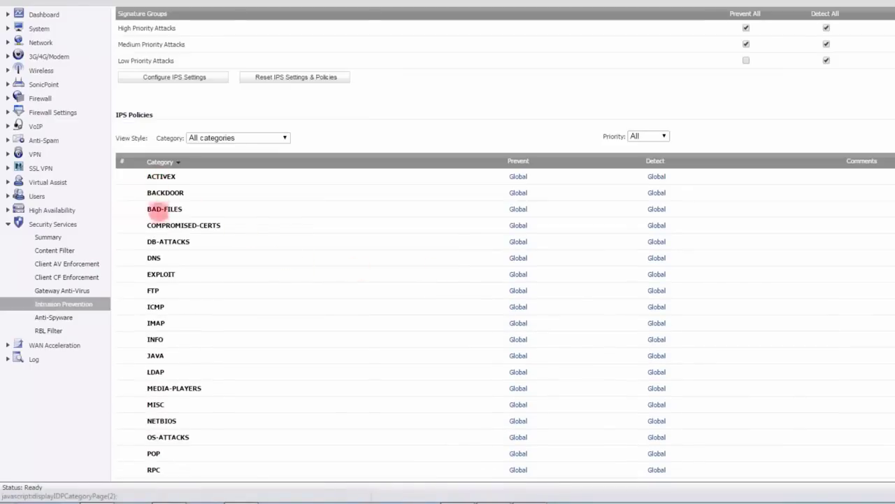
scroll(284, 324, up, 2)
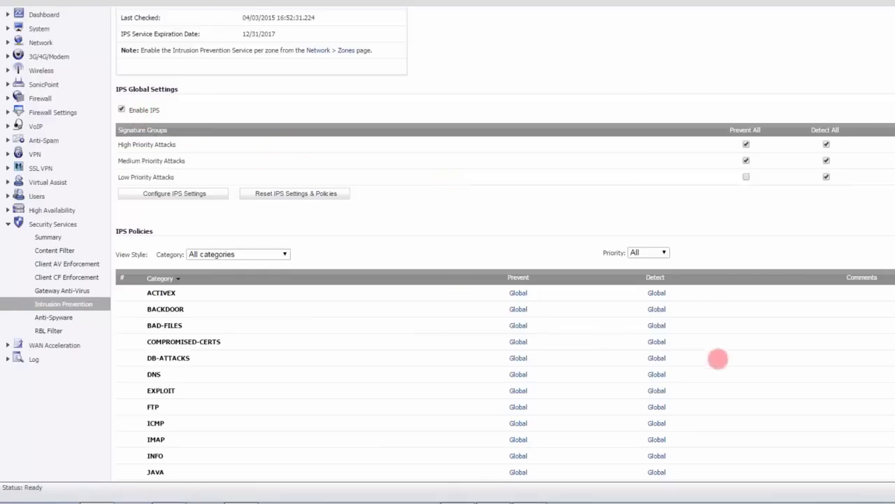
scroll(755, 355, down, 5)
scroll(757, 356, down, 2)
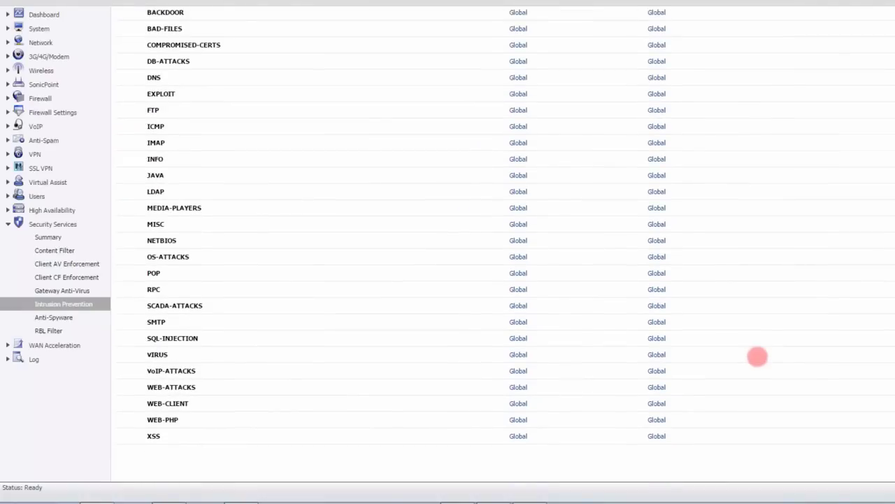
scroll(757, 356, up, 4)
scroll(778, 350, up, 1)
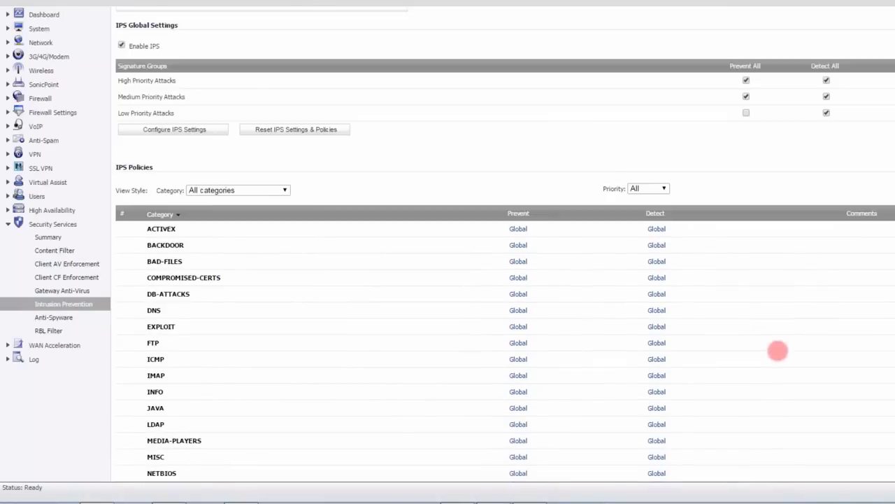
scroll(778, 350, up, 3)
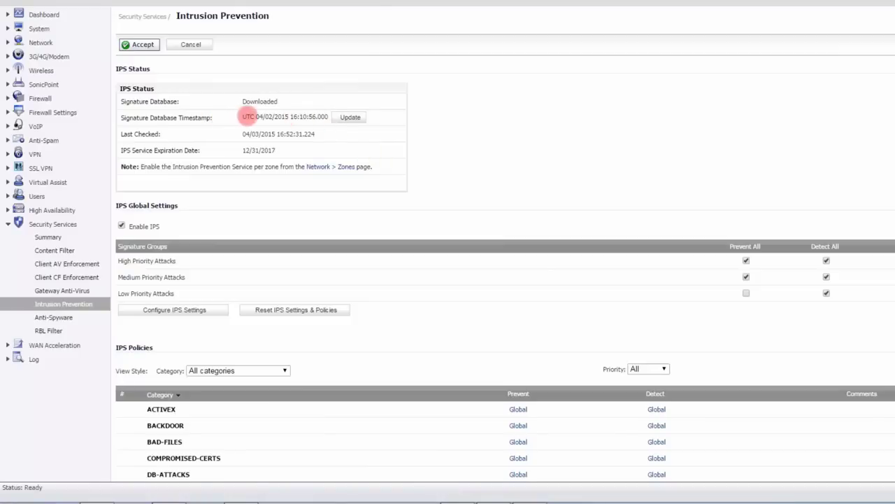
drag(238, 116, 330, 117)
click(455, 132)
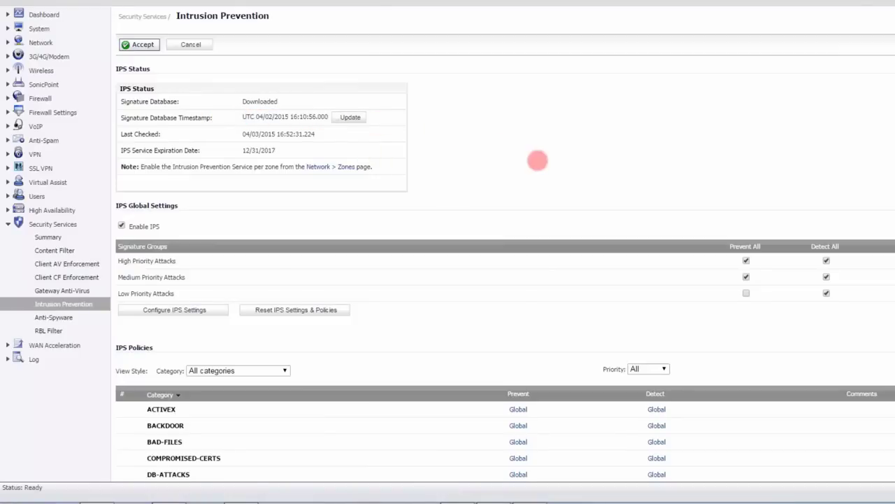
Look through the IPS policy categories, view the ACTIVEX category's settings, and close them unchanged
scroll(732, 316, down, 5)
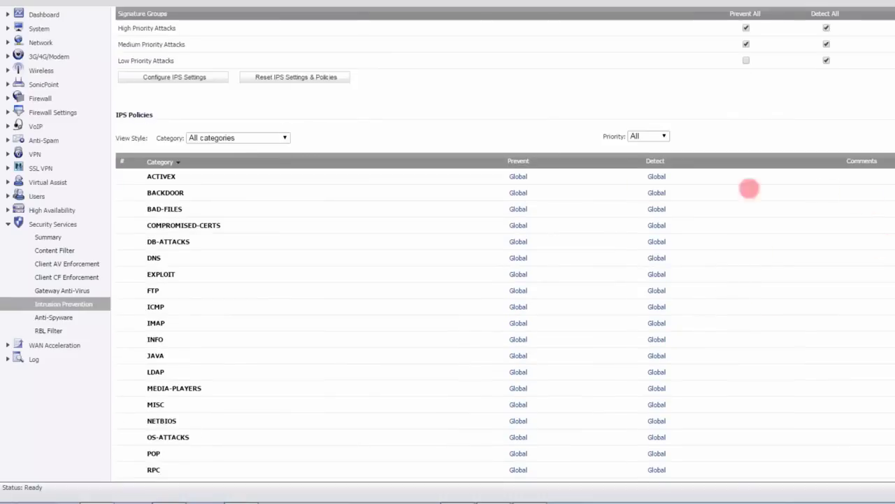
scroll(343, 270, down, 4)
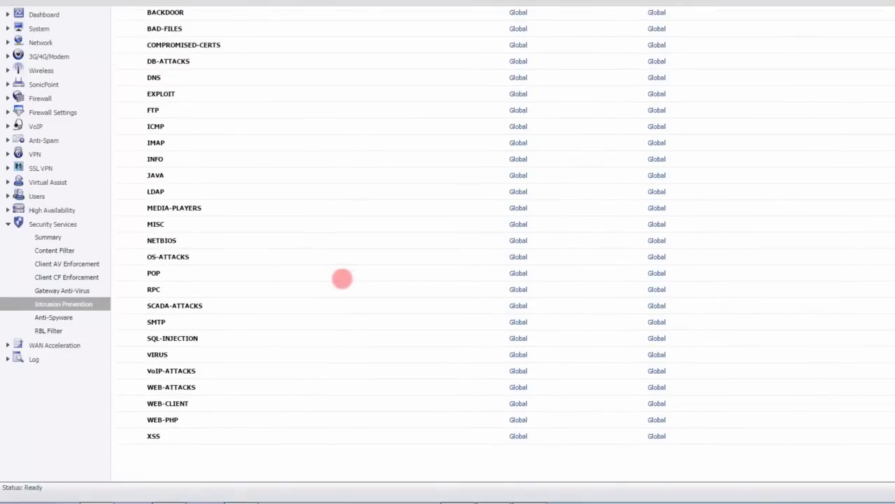
scroll(342, 278, up, 4)
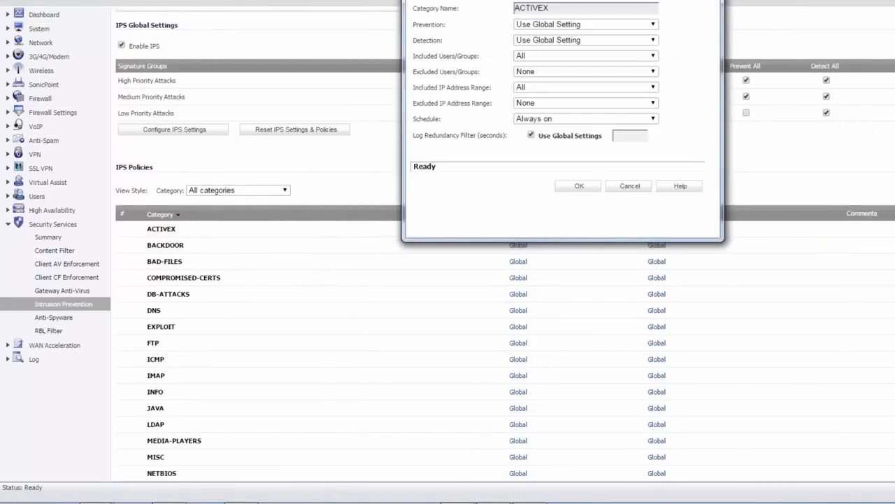
click(759, 194)
scroll(842, 308, down, 2)
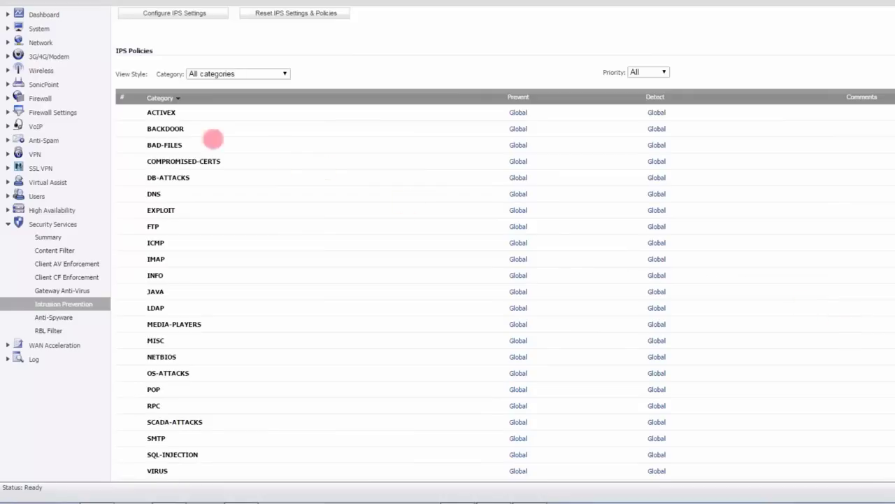
List the IPS signatures of the ACTIVEX category and look through them
click(160, 112)
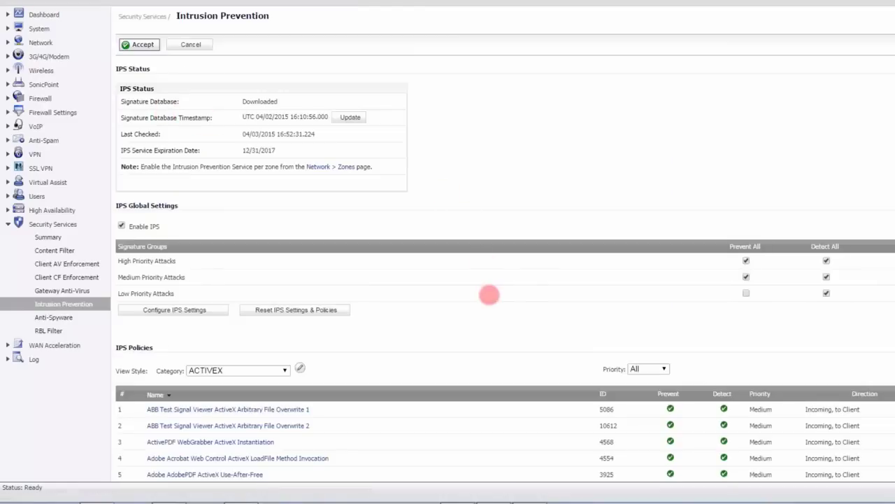
scroll(490, 294, down, 9)
scroll(531, 297, up, 6)
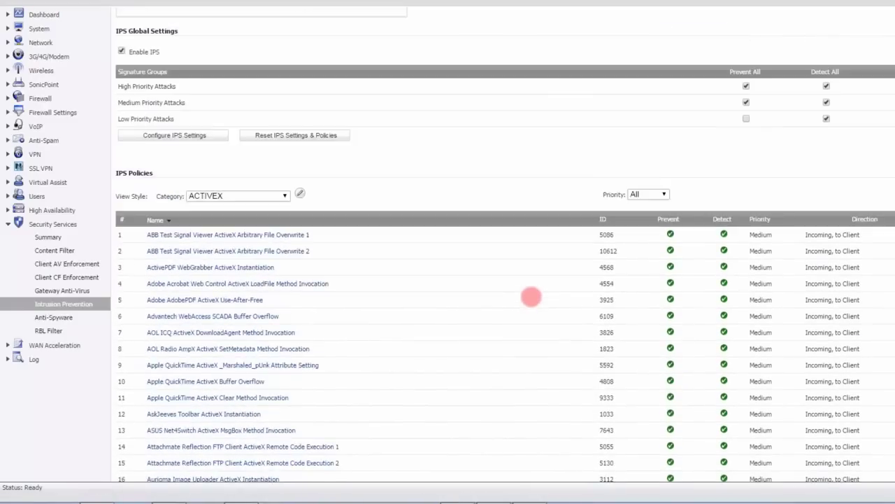
scroll(530, 296, up, 2)
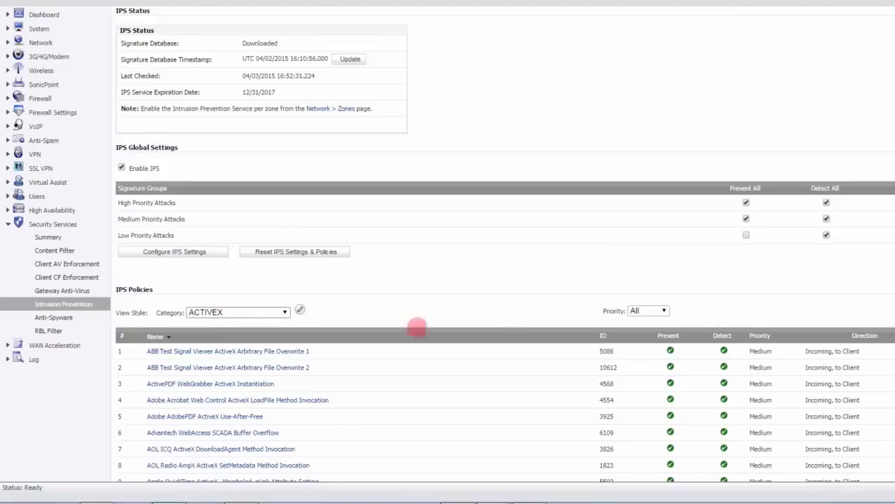
scroll(510, 332, down, 2)
Filter the IPS policies to the DNS category and examine its signatures with their Prevent and Detect settings
click(285, 196)
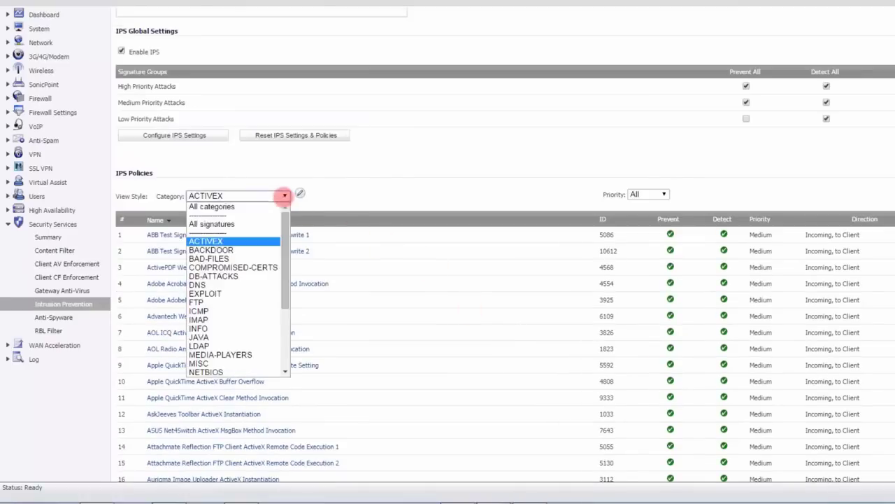
click(211, 283)
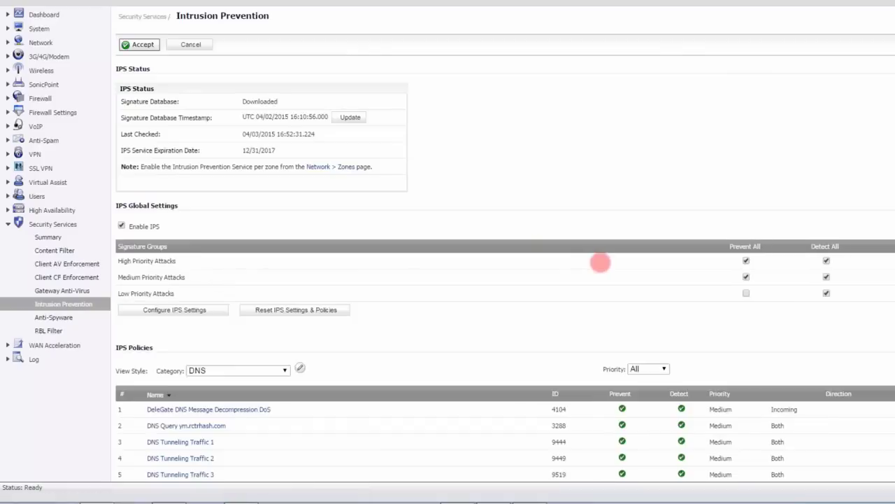
scroll(600, 259, down, 6)
scroll(600, 260, down, 5)
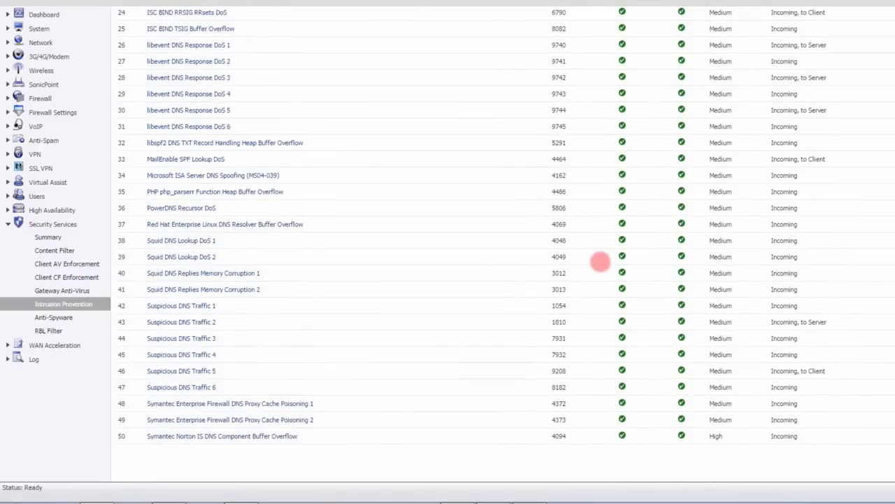
scroll(541, 276, up, 10)
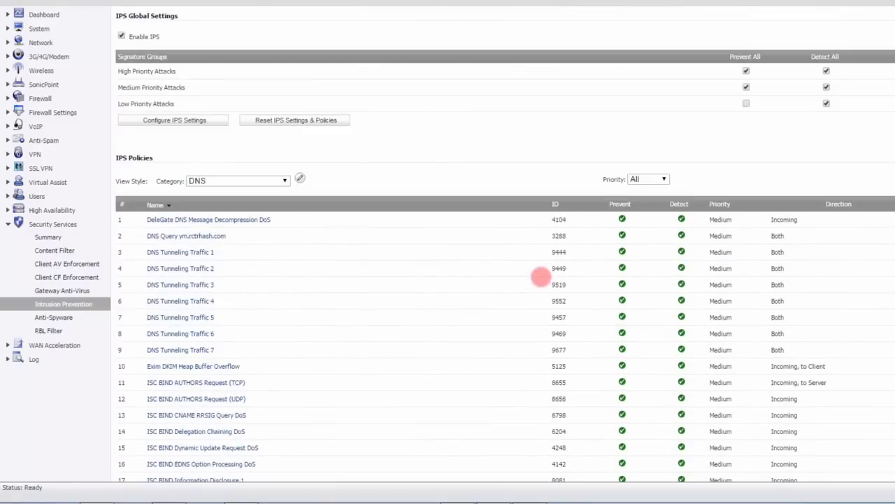
scroll(540, 276, up, 2)
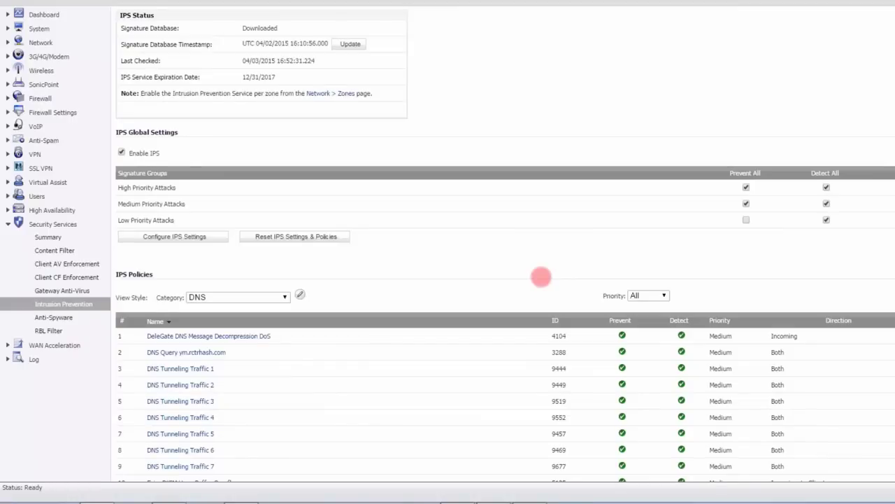
scroll(541, 277, up, 1)
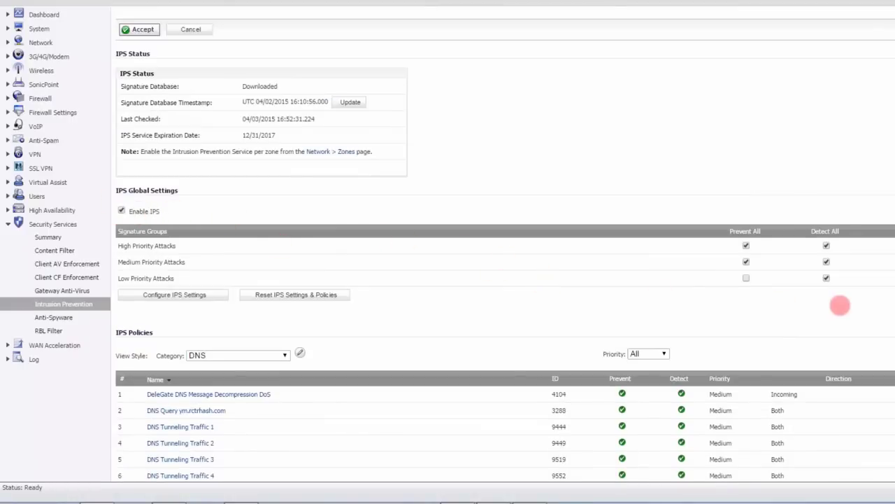
scroll(864, 326, down, 2)
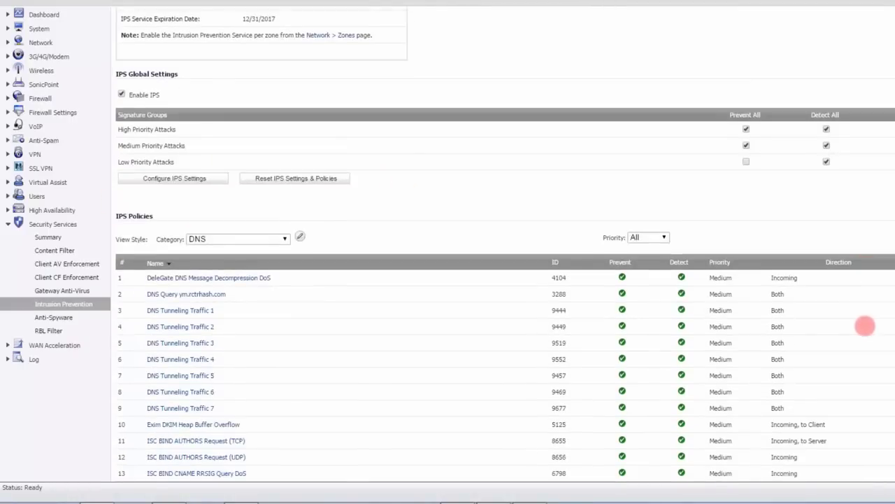
scroll(864, 326, up, 2)
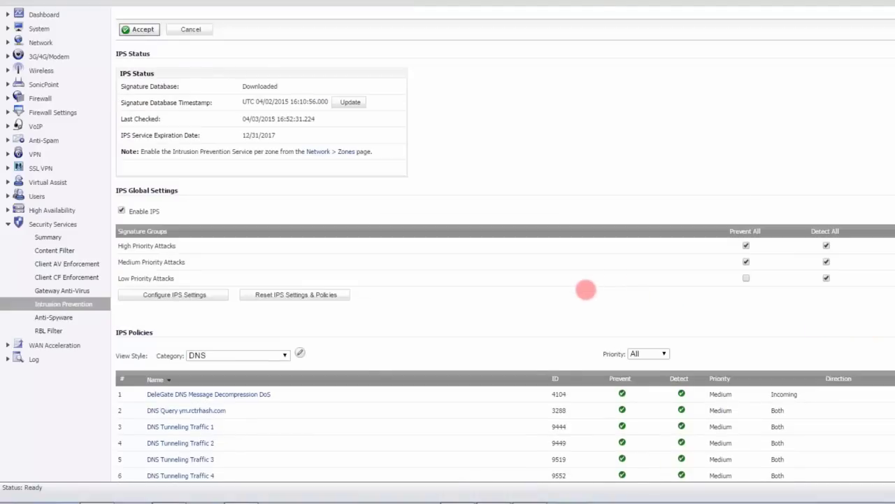
Open the Anti-Spyware settings of the Security Services
click(65, 319)
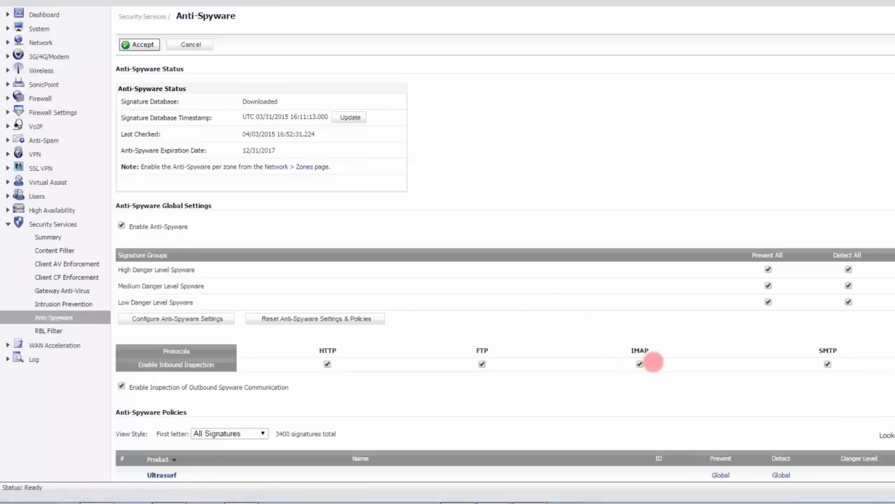
Examine the Anti-Spyware global settings, protocol inspection options and the signature policies with their Prevent and Detect settings
scroll(654, 353, down, 2)
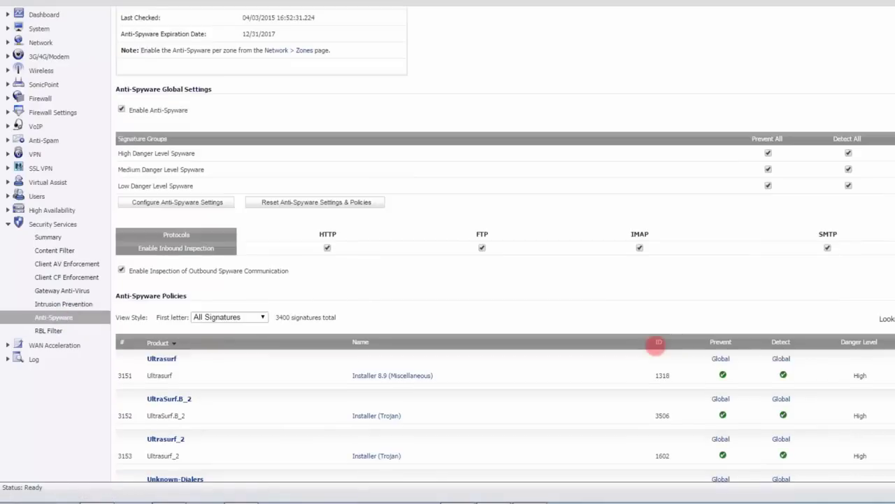
scroll(656, 344, down, 4)
scroll(656, 345, up, 4)
scroll(657, 342, up, 2)
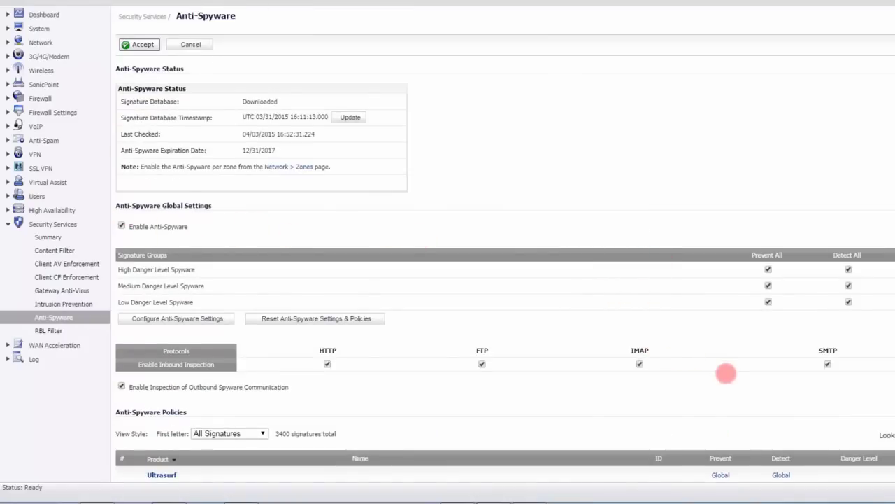
scroll(726, 373, down, 3)
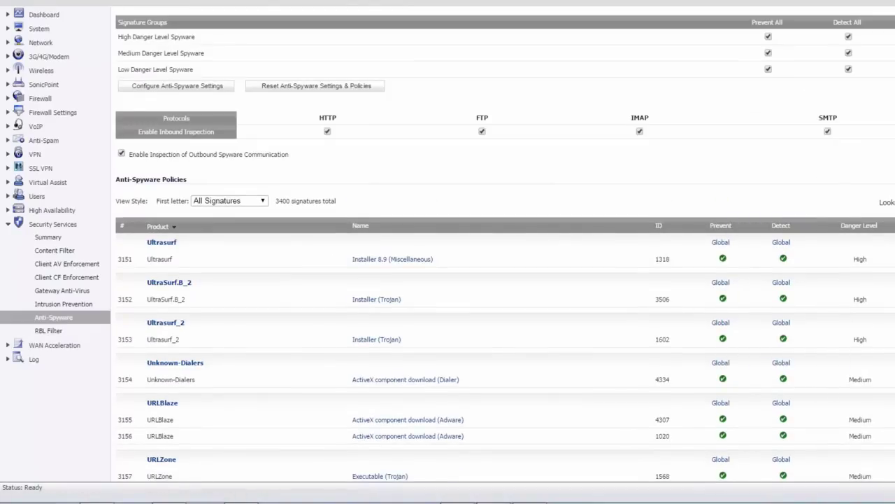
scroll(503, 279, down, 6)
scroll(504, 280, up, 4)
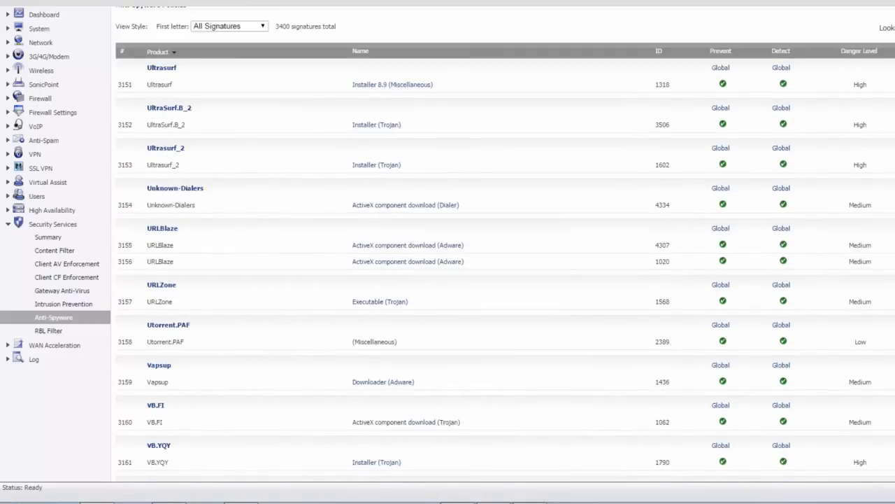
scroll(420, 198, up, 6)
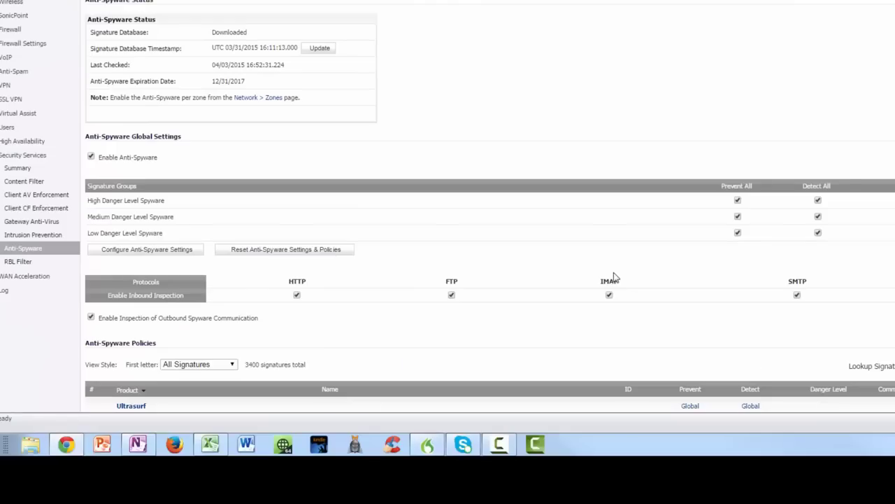
scroll(645, 344, down, 6)
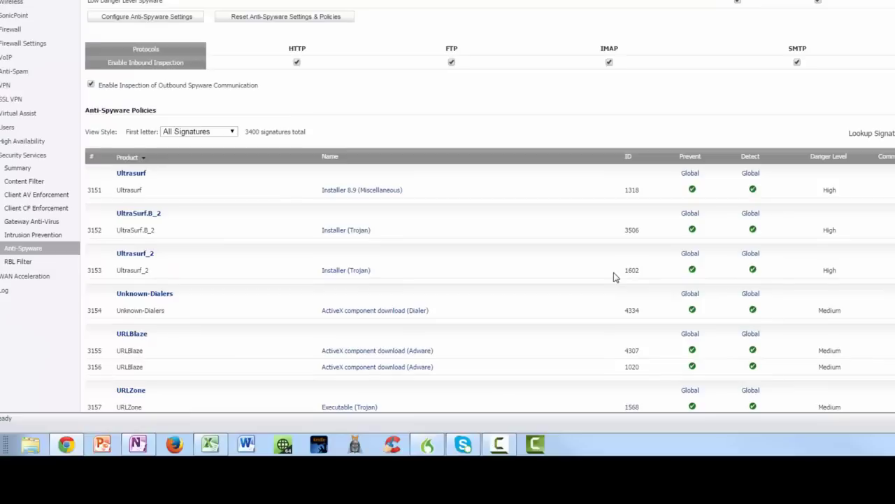
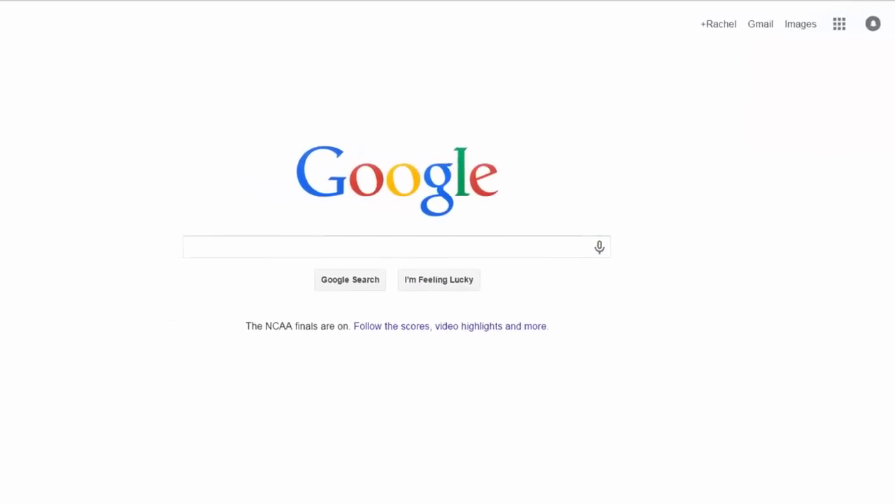
key(BackSpace)
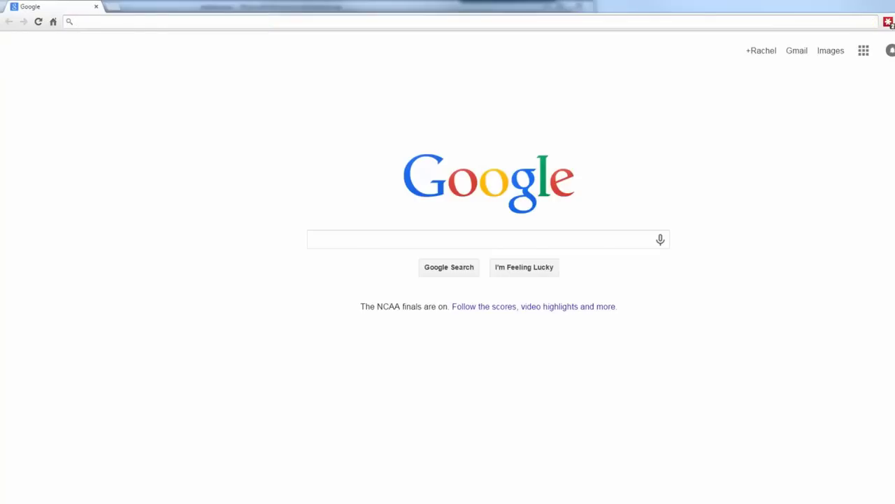
text(www.packethacks.com)
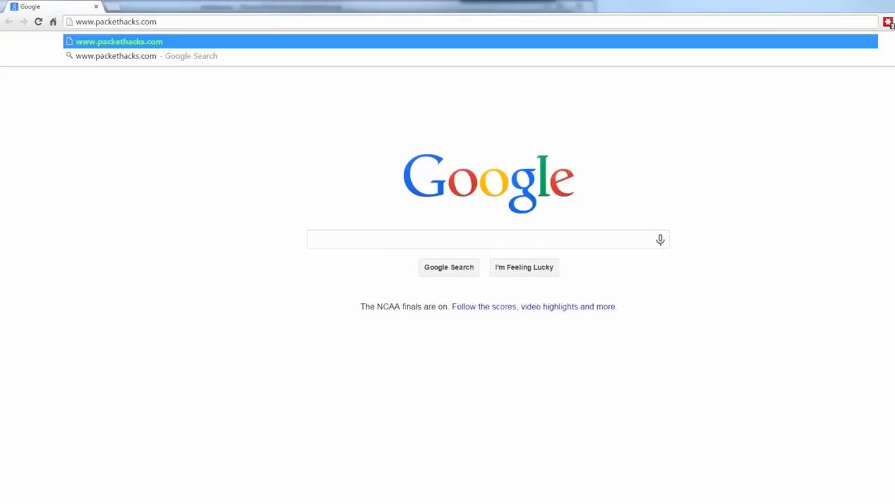
key(Return)
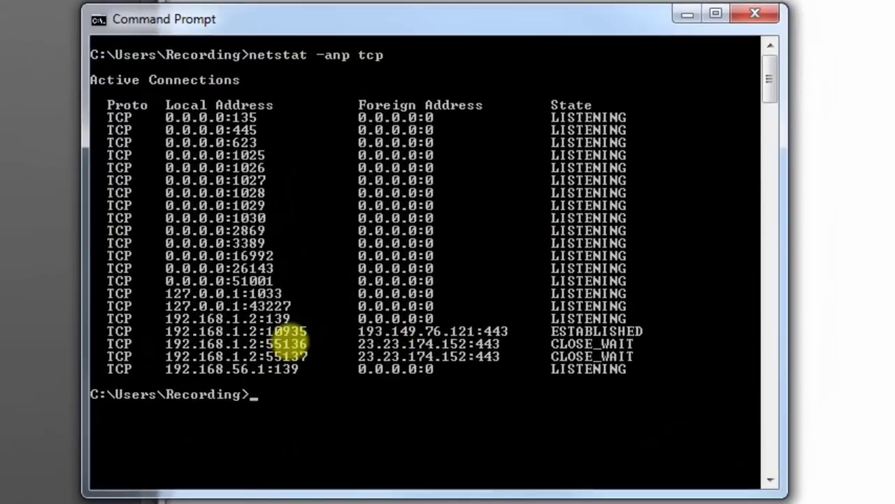
In the Command Prompt, clear the console and list the active TCP connections with netstat -anp tcp
key(Return)
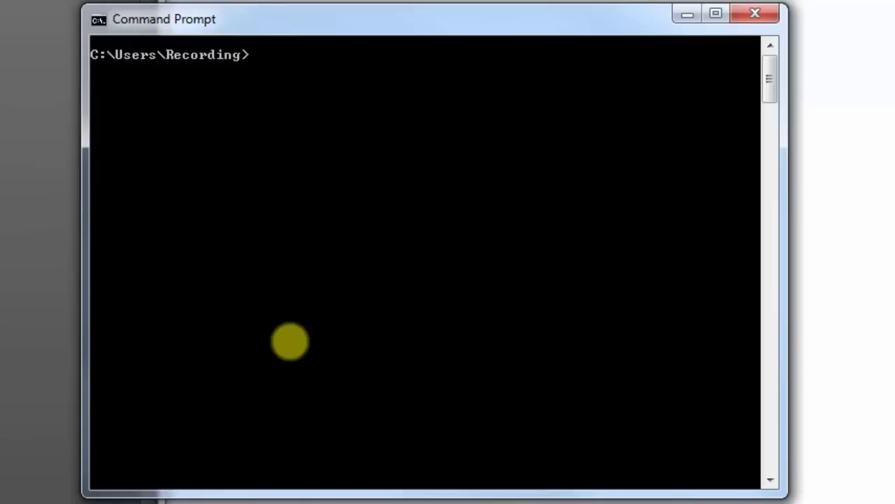
text(netstat -anp tcp)
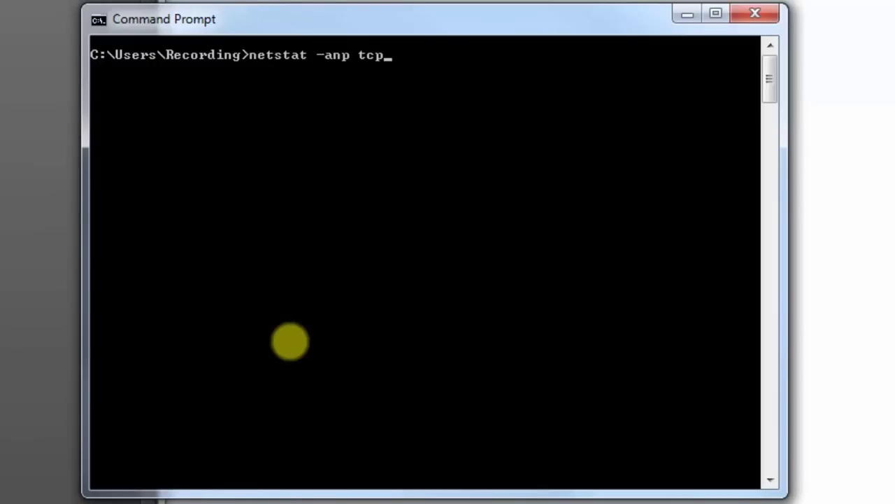
key(Return)
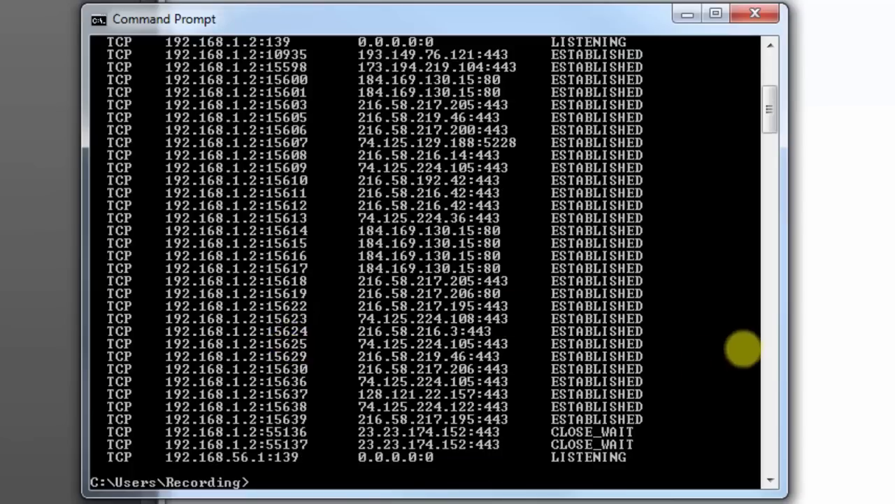
Look through the netstat output, comparing the listening ports with the established connections and their foreign addresses
drag(769, 123, 770, 79)
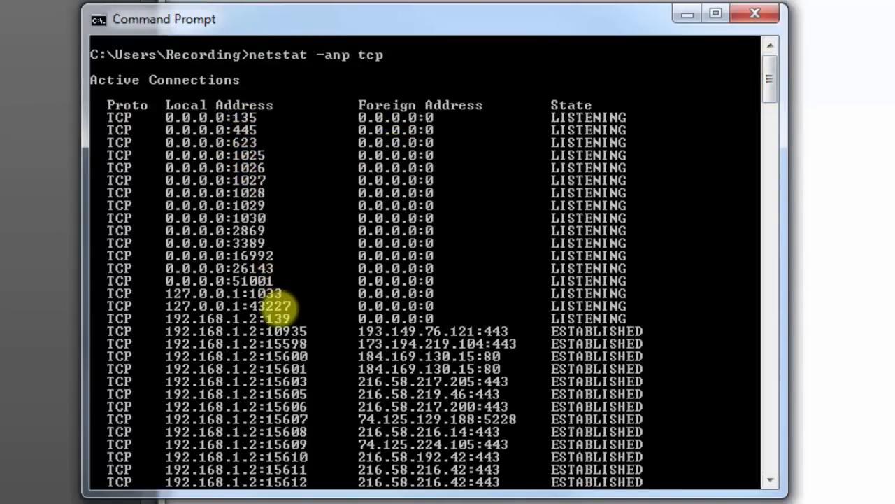
drag(766, 86, 769, 123)
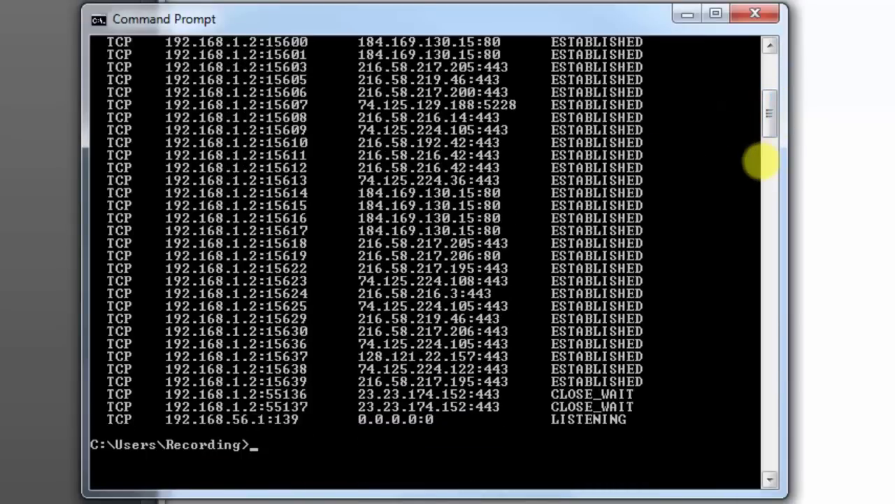
scroll(761, 162, up, 2)
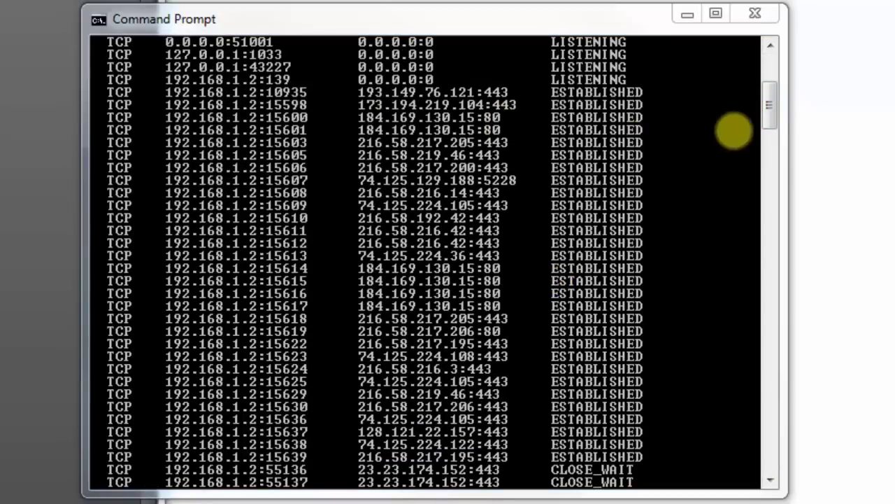
drag(768, 112, 770, 89)
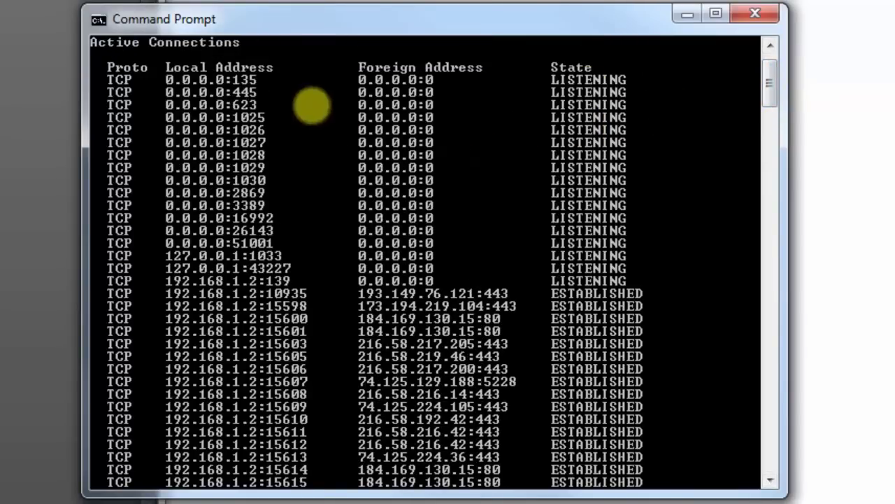
scroll(774, 94, down, 1)
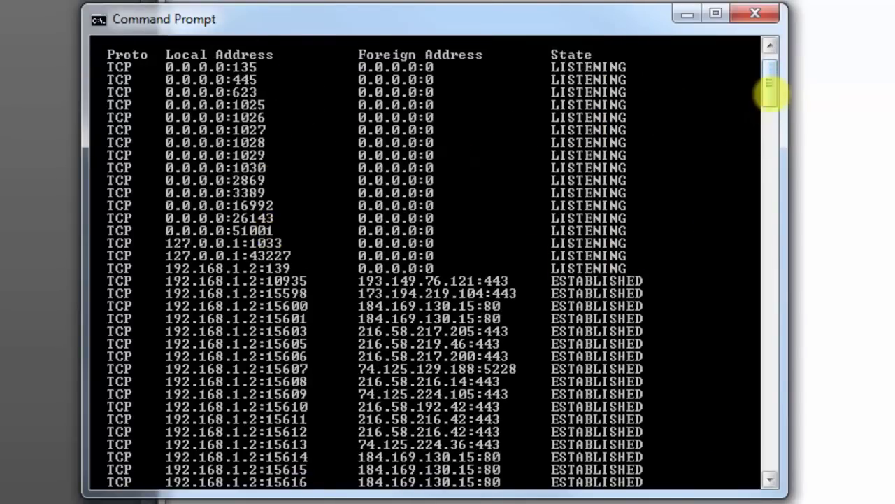
scroll(773, 96, down, 5)
scroll(770, 106, down, 2)
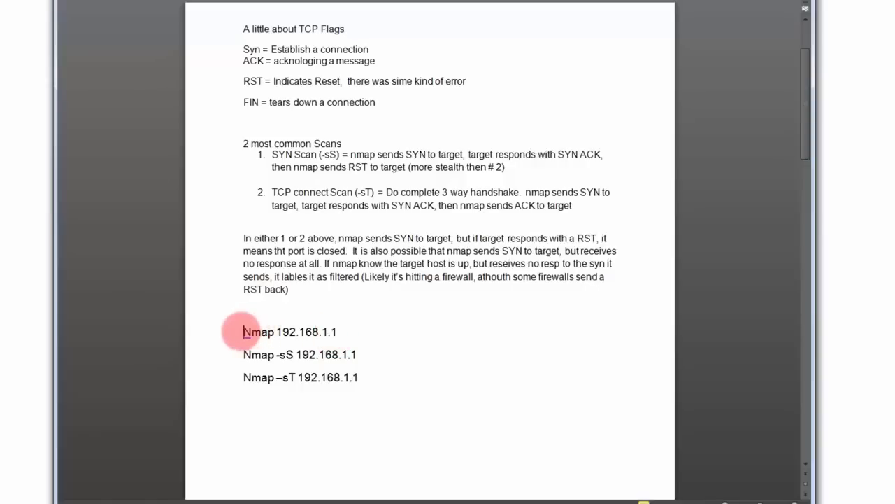
drag(243, 332, 339, 334)
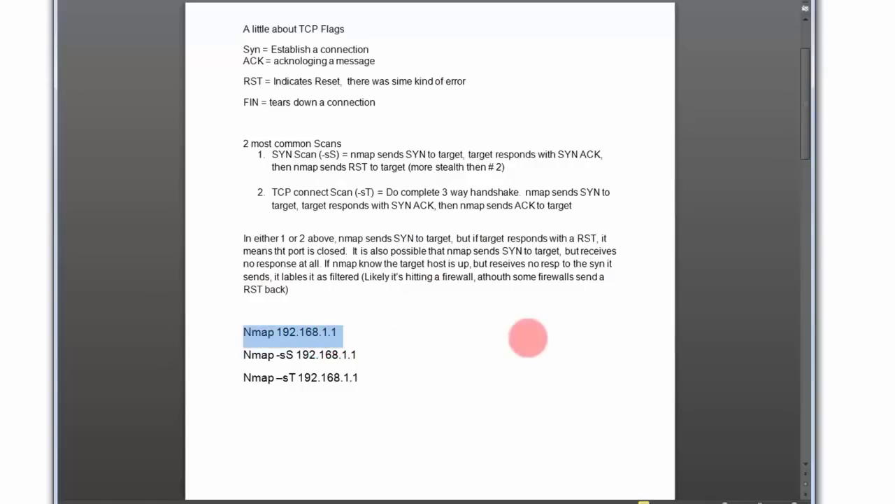
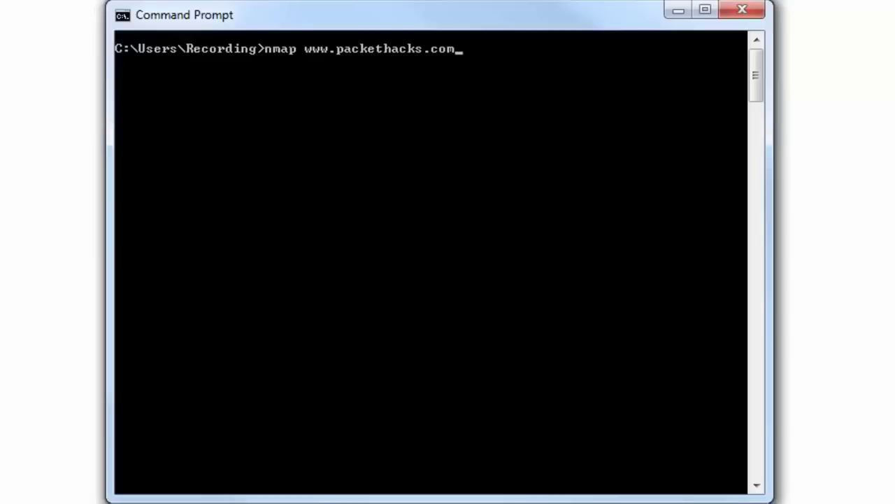
key(Return)
key(Return)
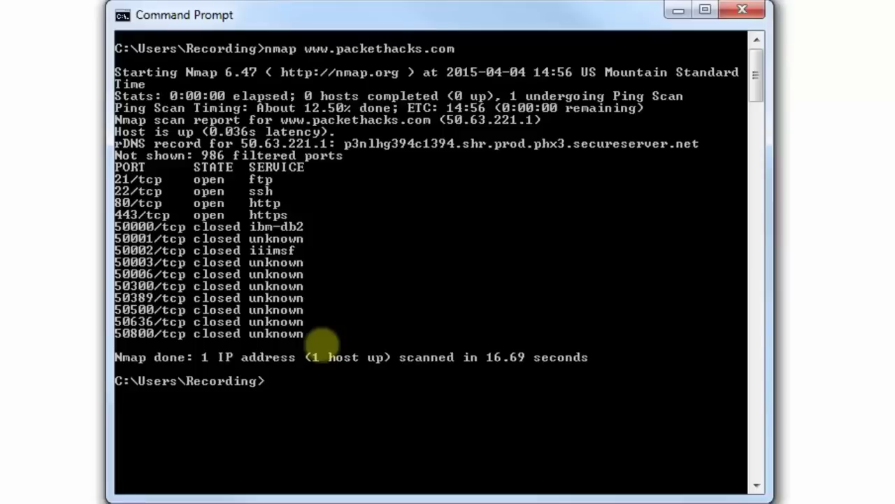
Run a default Nmap port scan against 8.8.8.8
text(nmao)
key(BackSpace)
text(p 8.8.8.8)
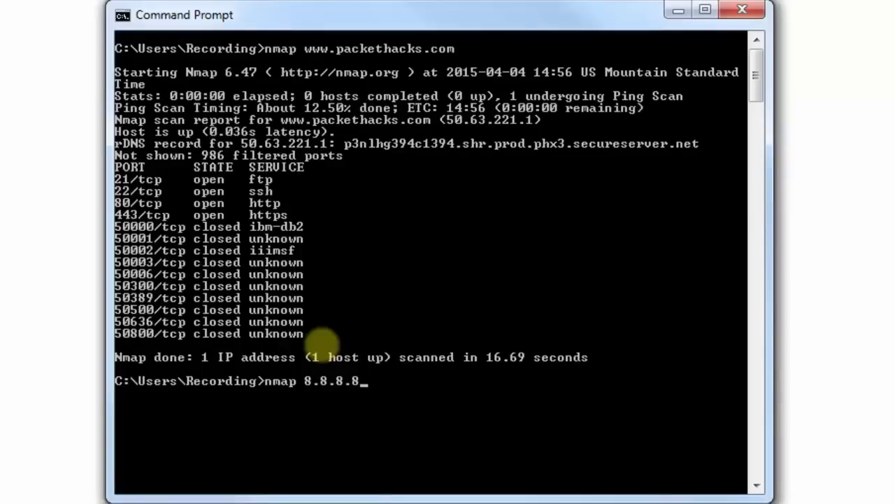
key(Return)
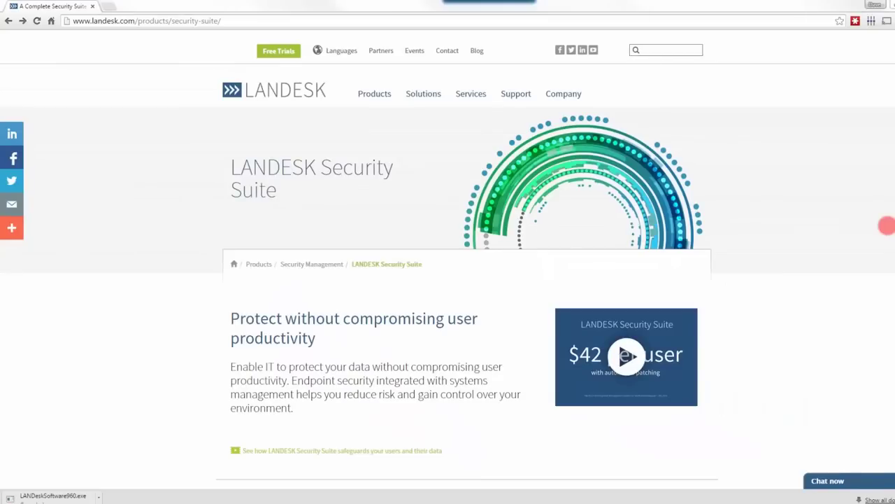
On the LANDESK Security Suite page in Chrome, open the Patch management capability
scroll(891, 196, down, 1)
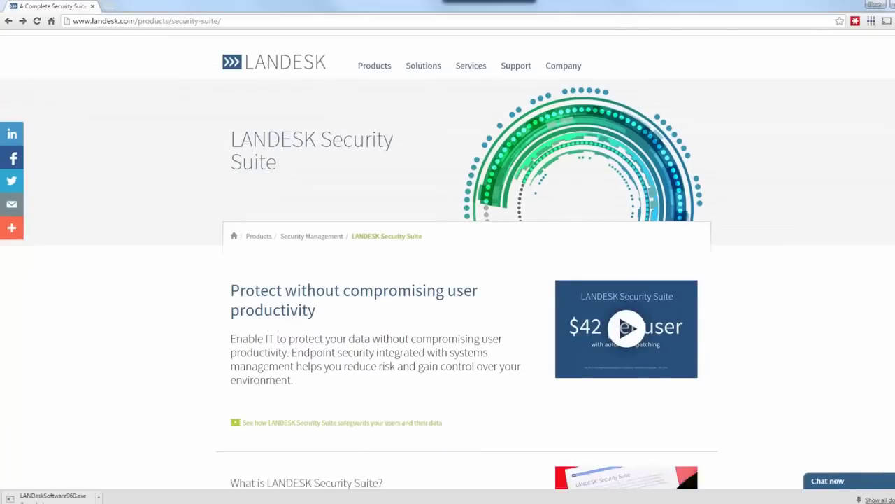
scroll(734, 208, down, 7)
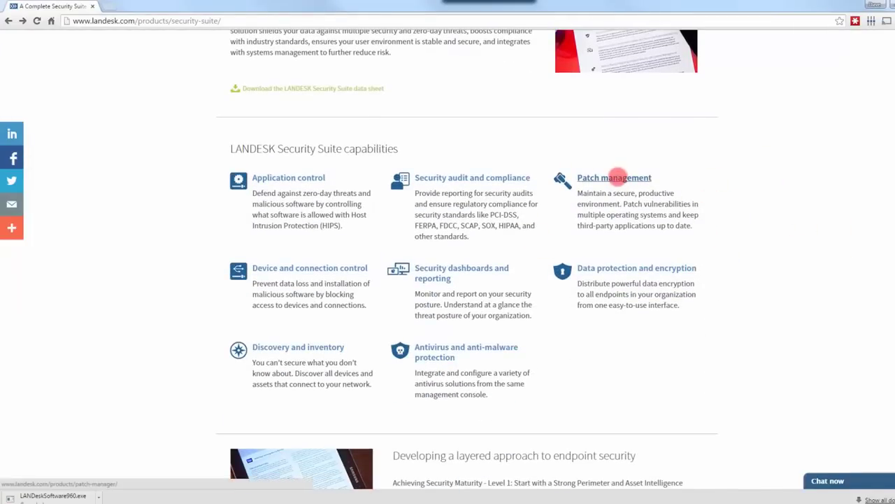
click(618, 177)
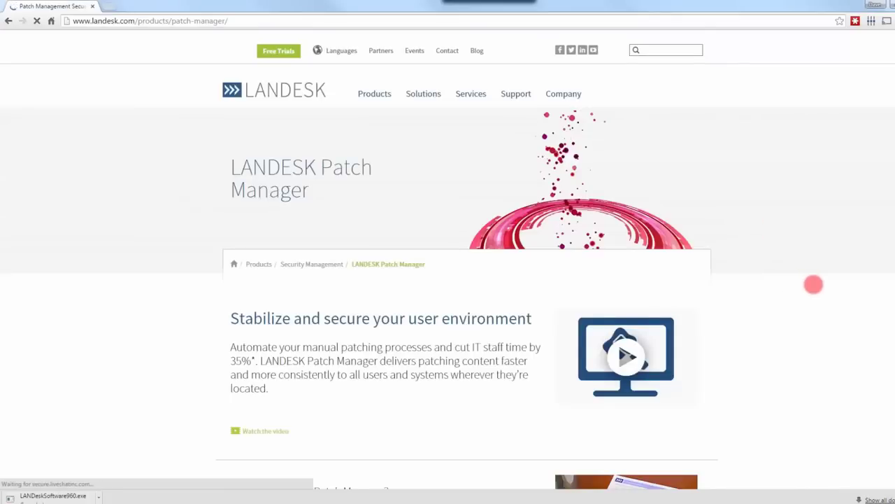
Read through the LANDESK Patch Manager page, from its product overview through the patching features to heterogeneous platform support
scroll(814, 284, down, 3)
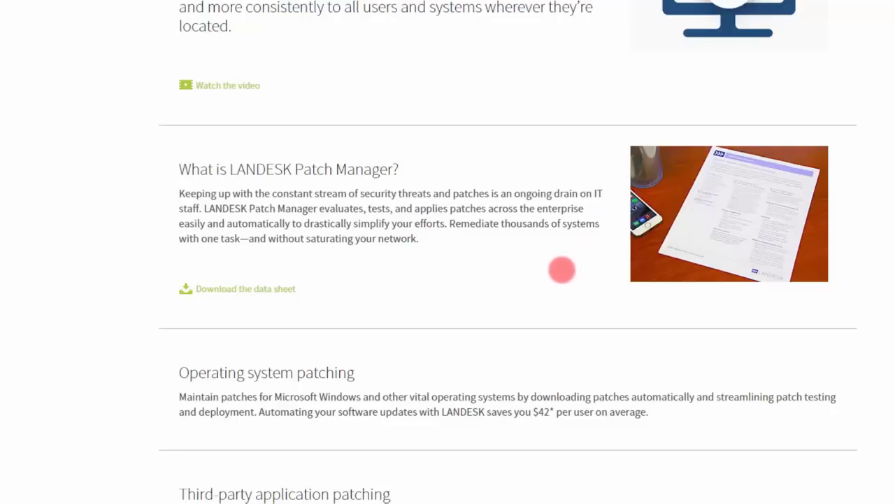
scroll(448, 252, down, 1)
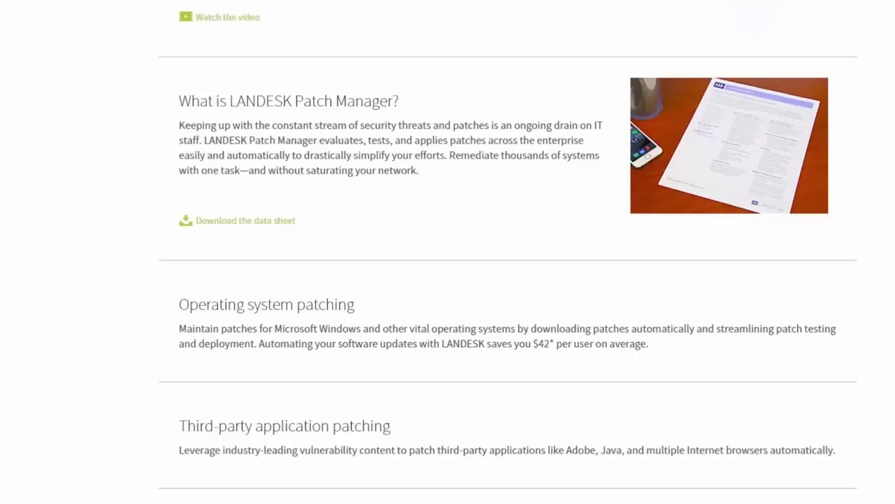
scroll(447, 252, down, 1)
scroll(447, 252, down, 1)
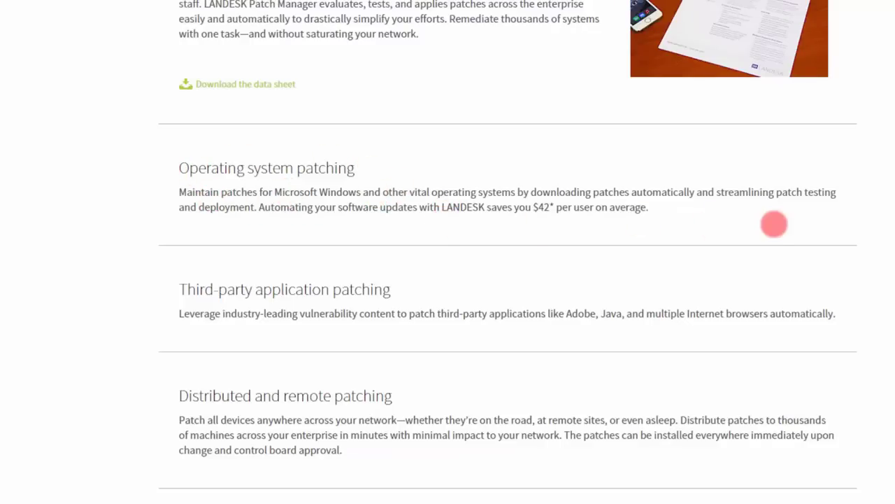
scroll(448, 252, down, 2)
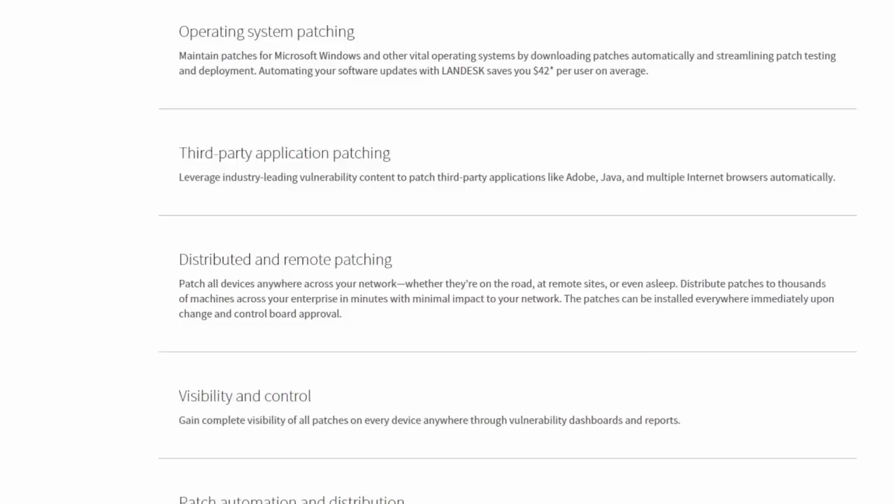
scroll(448, 252, down, 2)
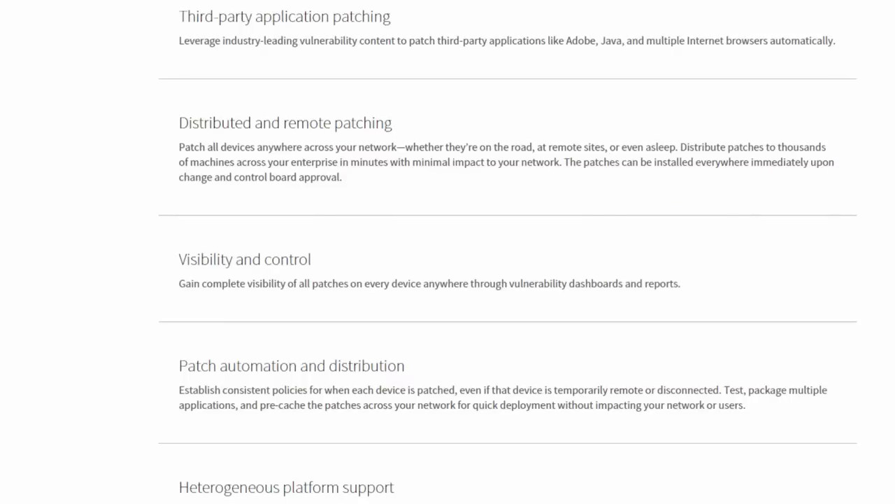
scroll(508, 254, down, 2)
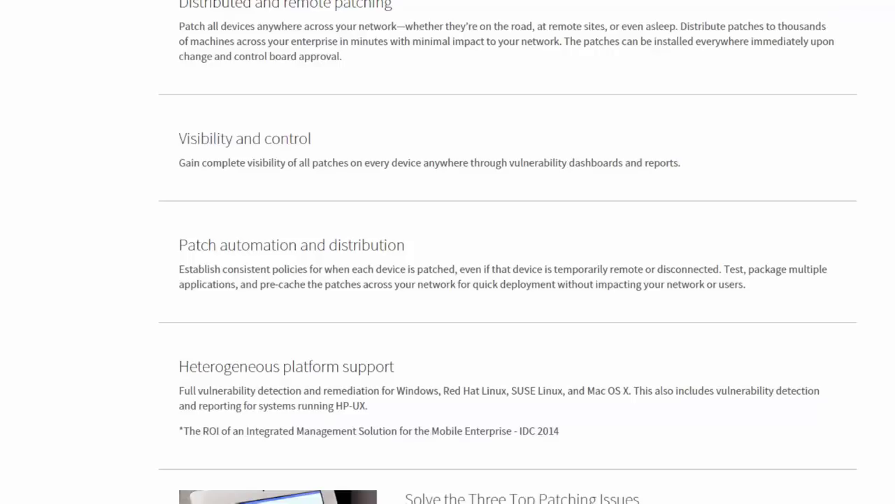
scroll(448, 280, down, 2)
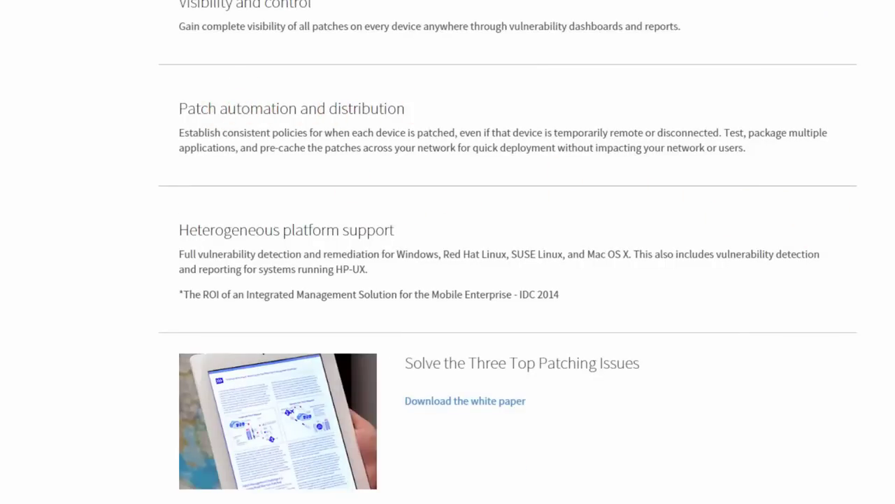
scroll(448, 280, down, 2)
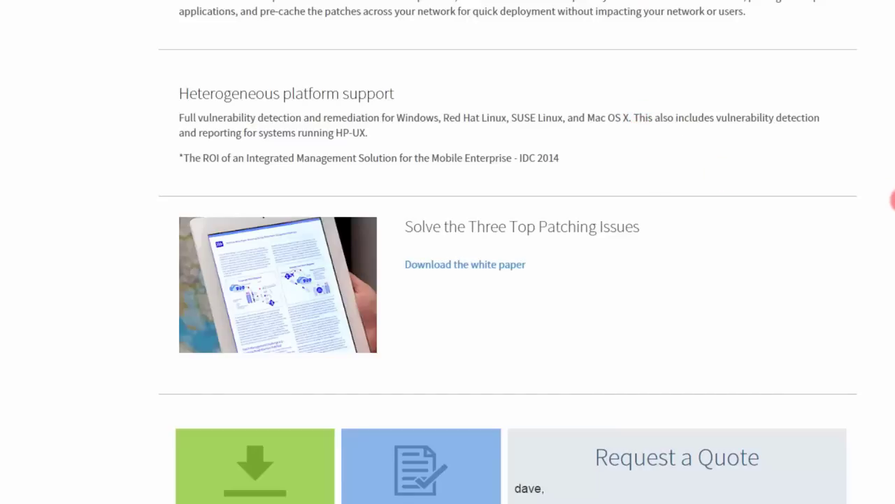
Examine the rest of the LANDESK Patch Manager page, including the white paper and quote sections, and return to the page heading
scroll(894, 200, down, 2)
scroll(893, 201, down, 1)
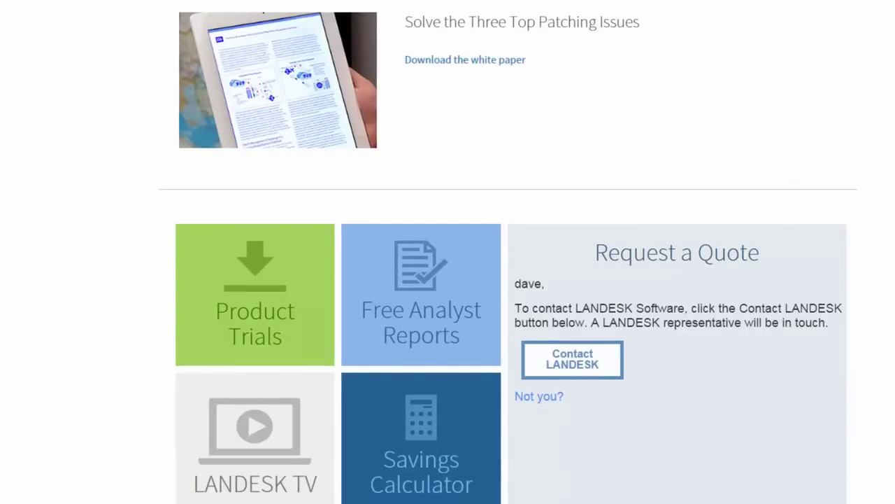
scroll(447, 252, down, 1)
key(Home)
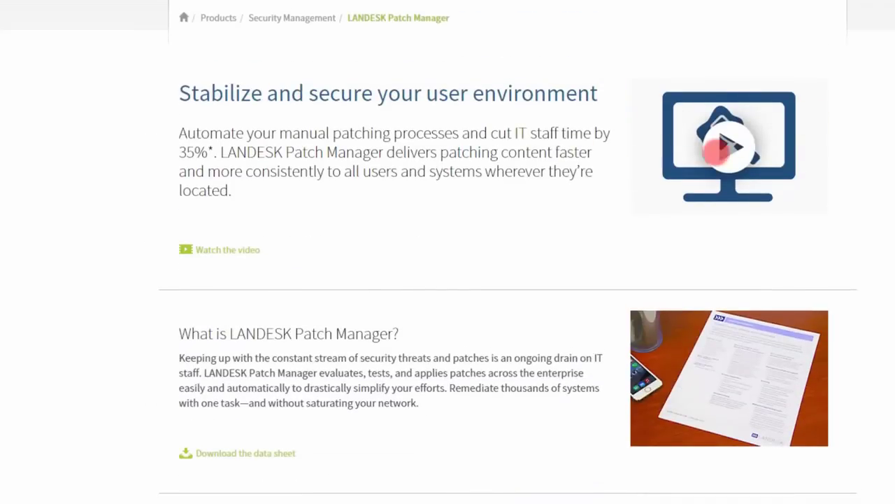
scroll(447, 280, down, 1)
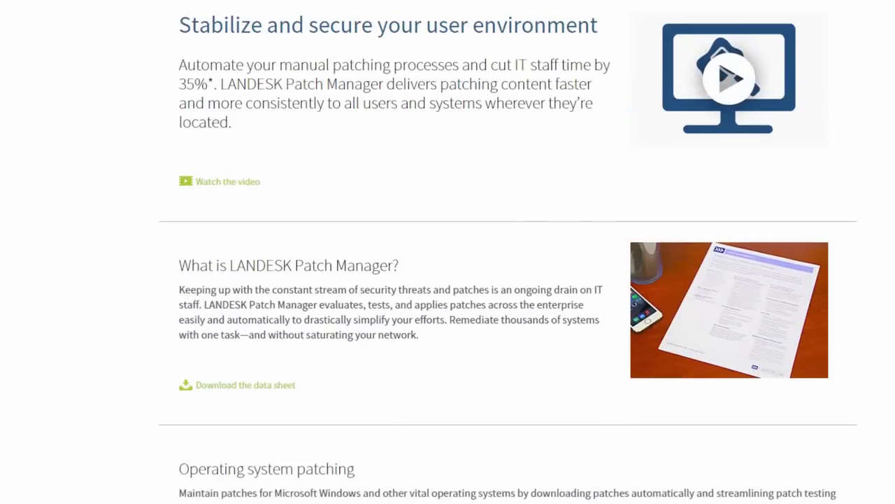
scroll(532, 419, down, 10)
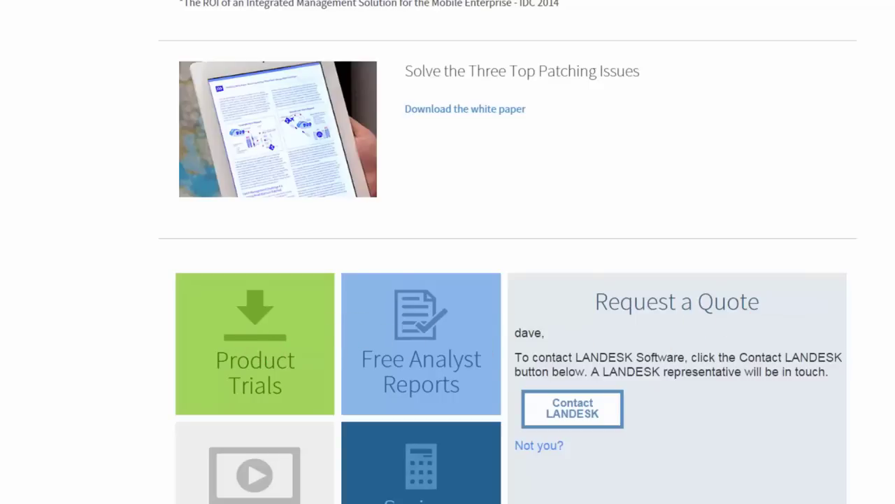
scroll(508, 252, up, 5)
scroll(508, 251, down, 3)
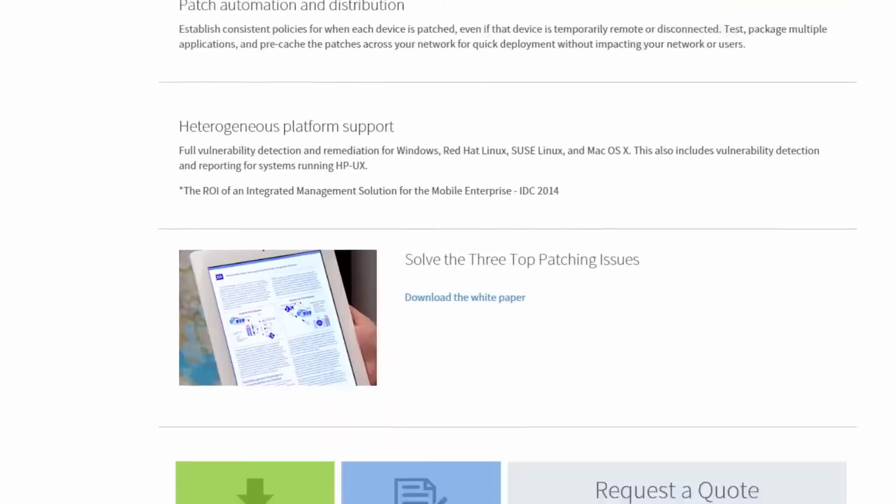
scroll(447, 252, up, 10)
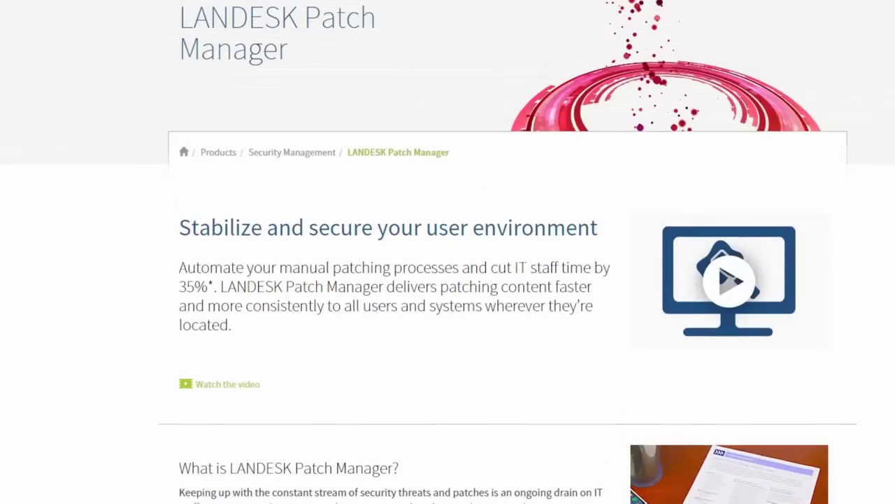
scroll(448, 251, up, 1)
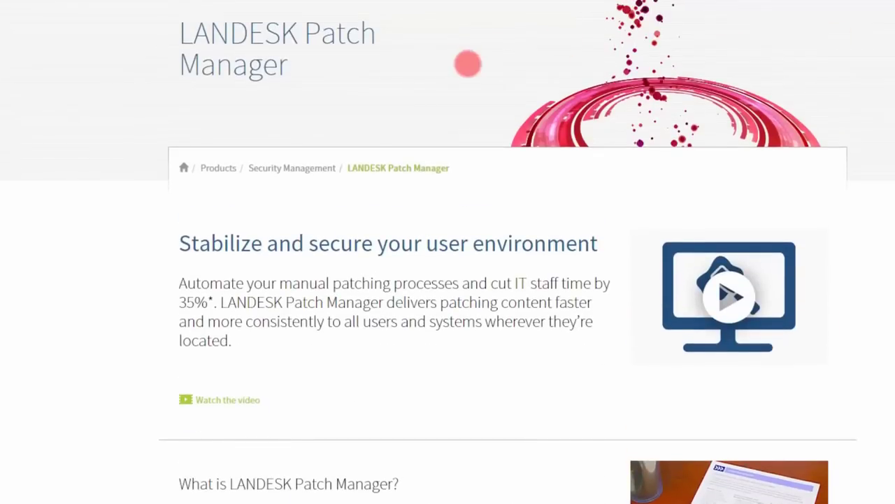
scroll(468, 63, up, 1)
scroll(448, 252, up, 1)
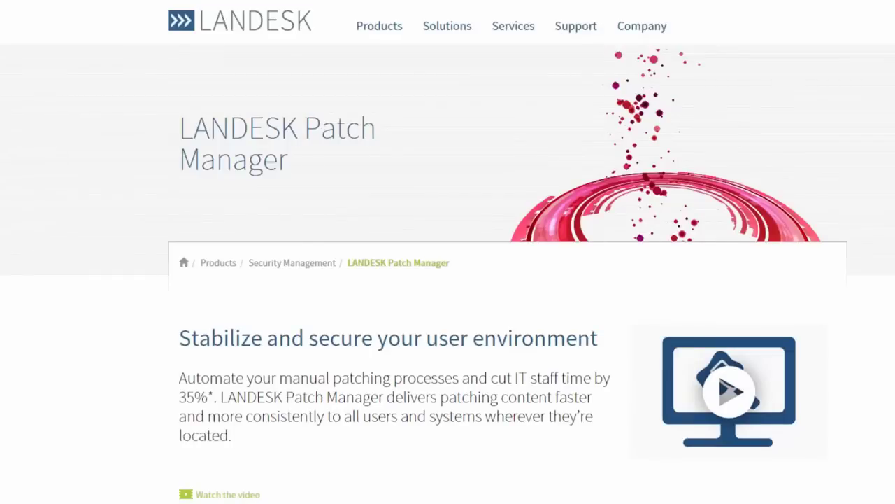
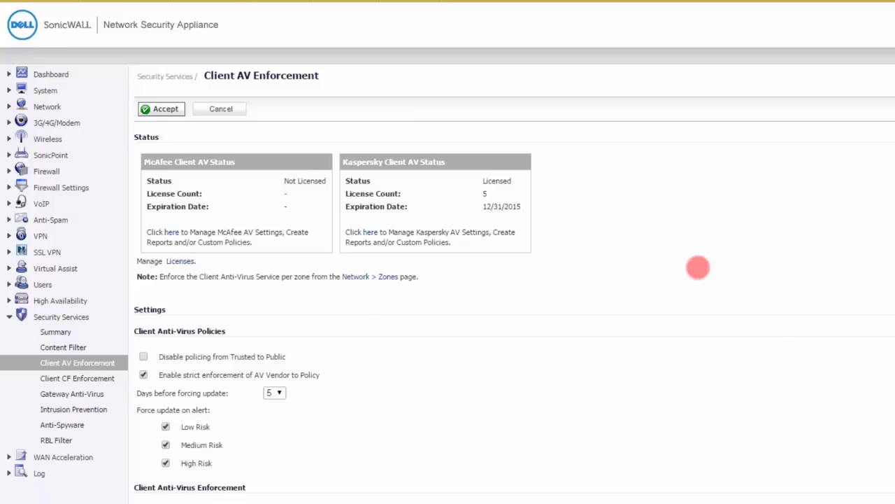
From Client AV Enforcement, view the license management page and the address objects in the Kaspersky Client AV Enforcement List group
click(181, 261)
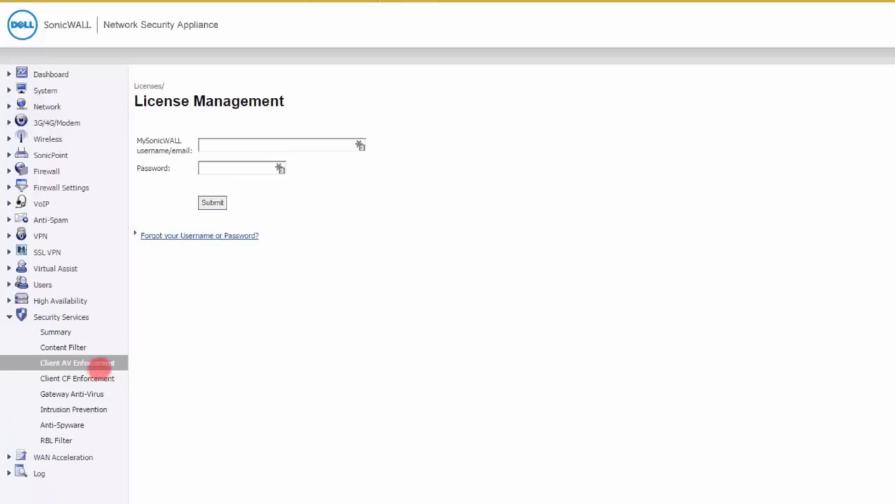
click(91, 362)
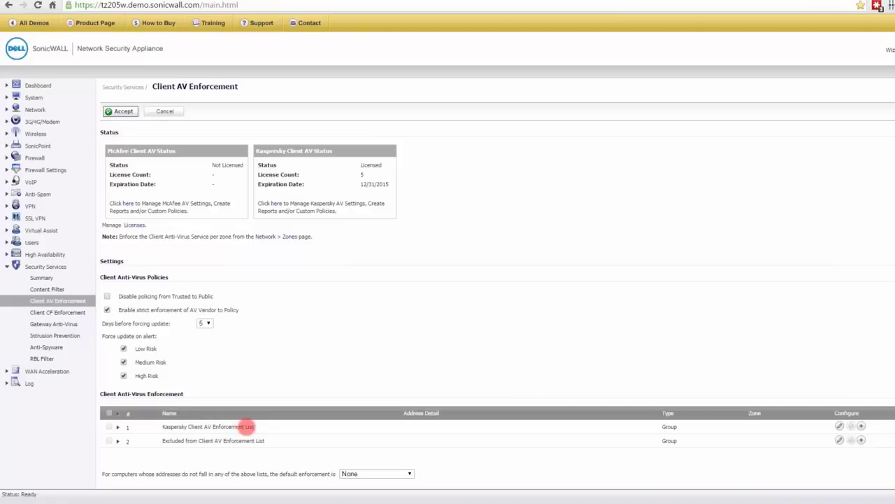
click(840, 425)
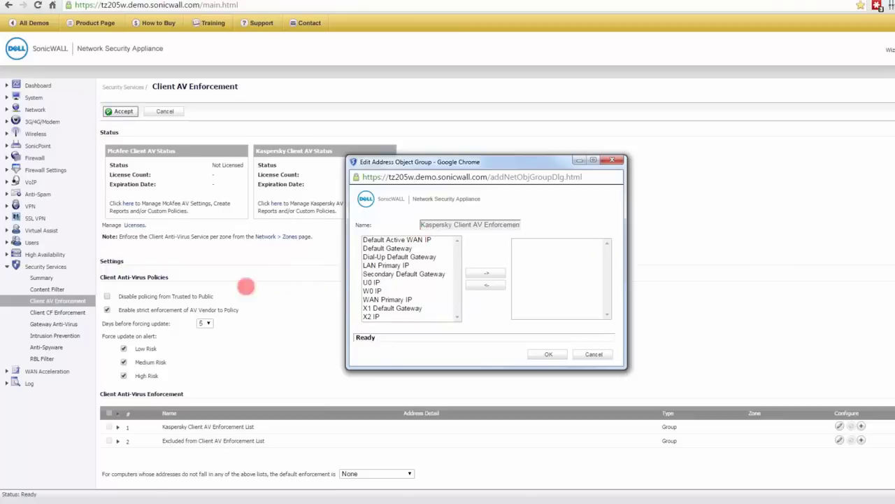
click(553, 354)
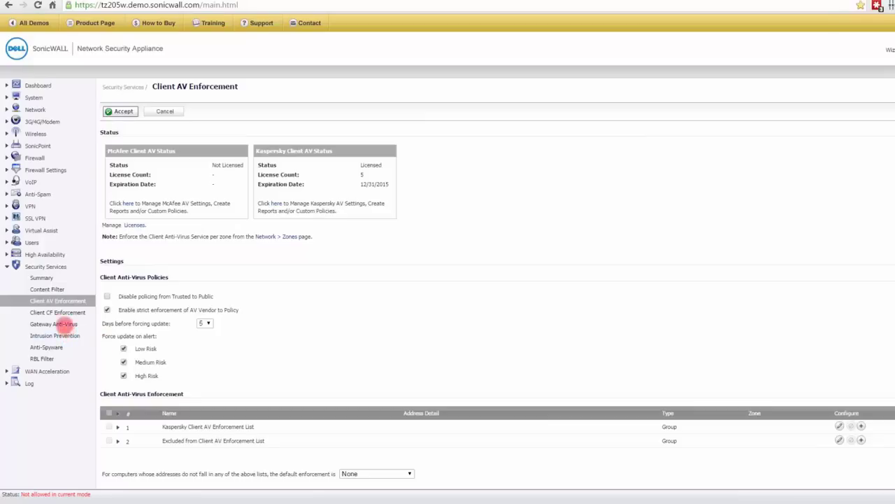
Open the Gateway Anti-Virus service and examine its status, global protocol inspection settings and malware signature list
click(54, 324)
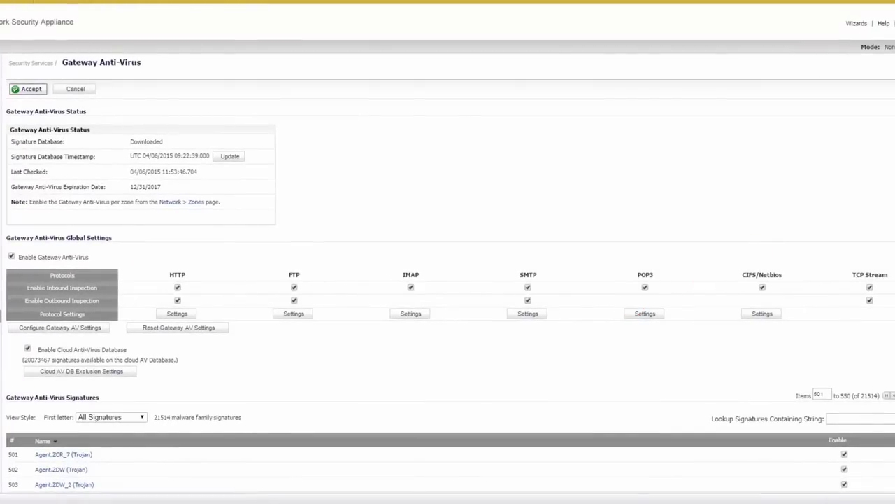
scroll(448, 279, down, 7)
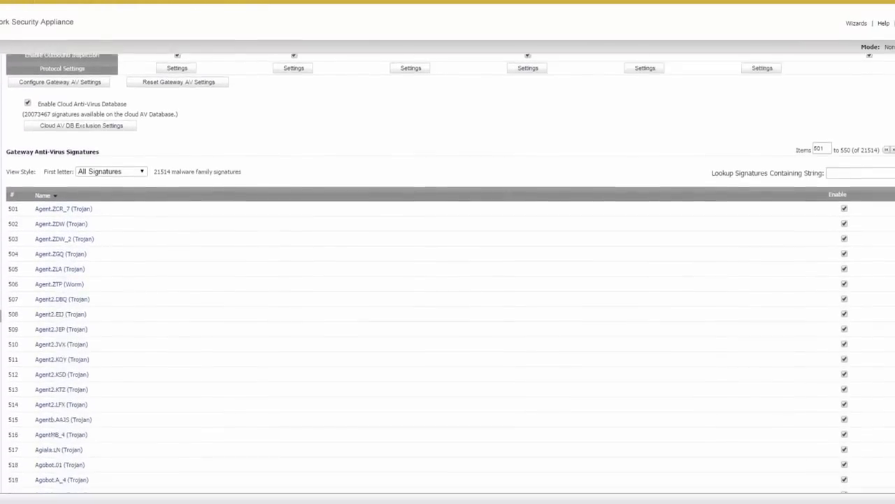
scroll(447, 279, up, 6)
scroll(448, 280, up, 1)
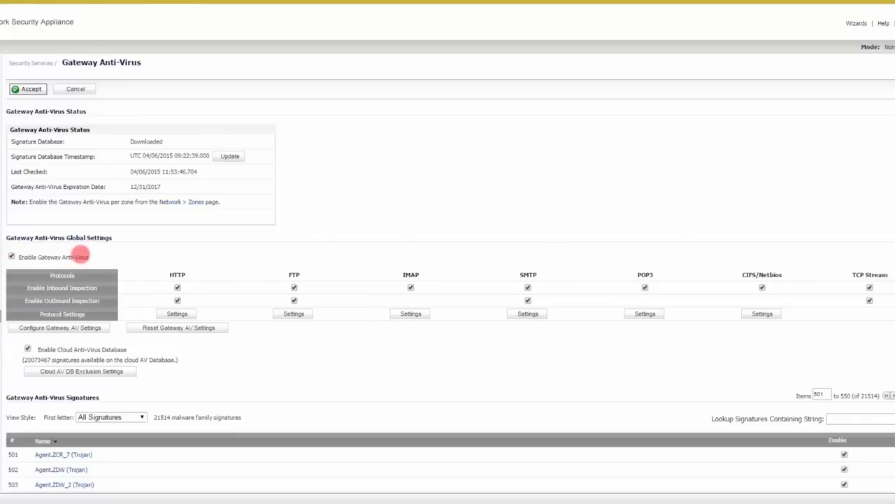
scroll(312, 293, down, 3)
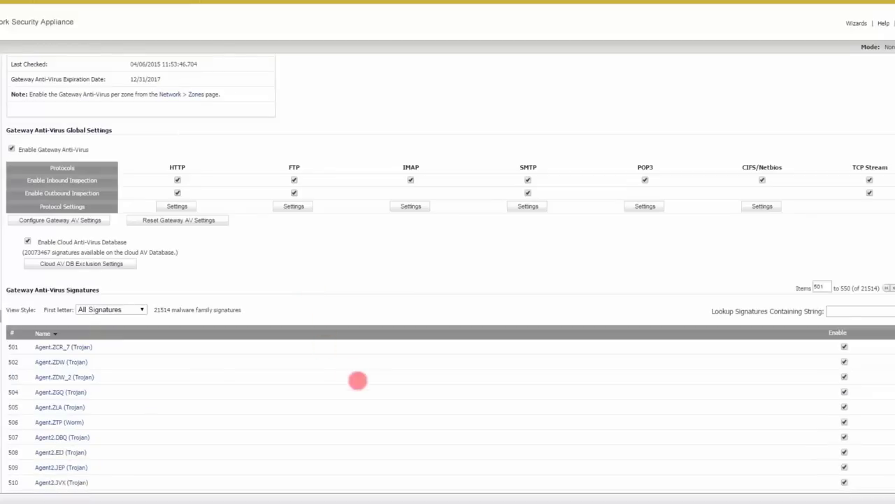
scroll(403, 385, down, 3)
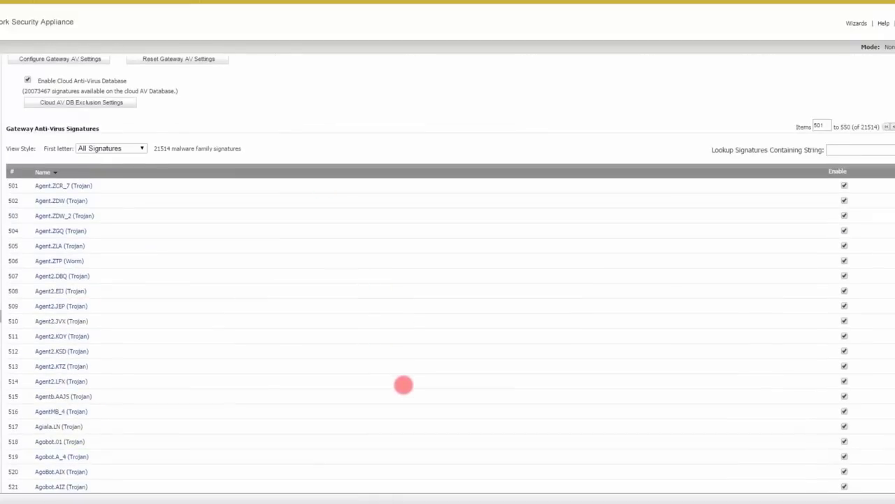
scroll(402, 384, up, 5)
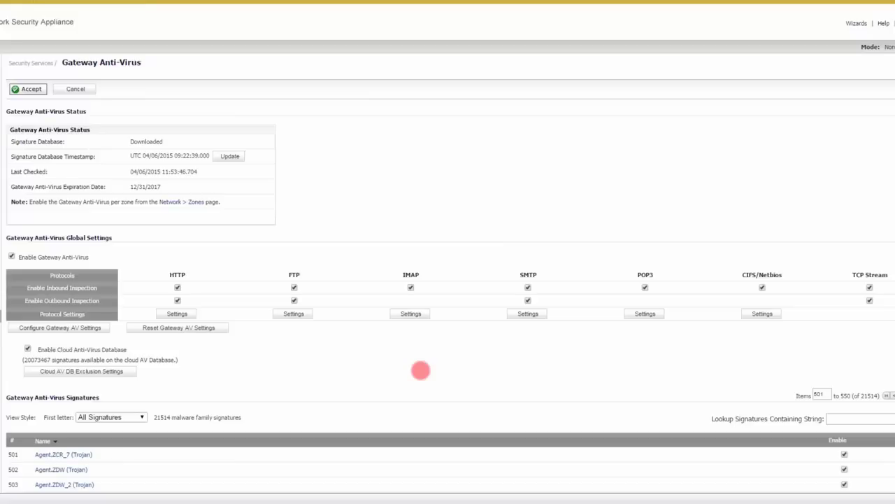
scroll(395, 329, down, 3)
scroll(395, 330, up, 3)
scroll(375, 359, down, 3)
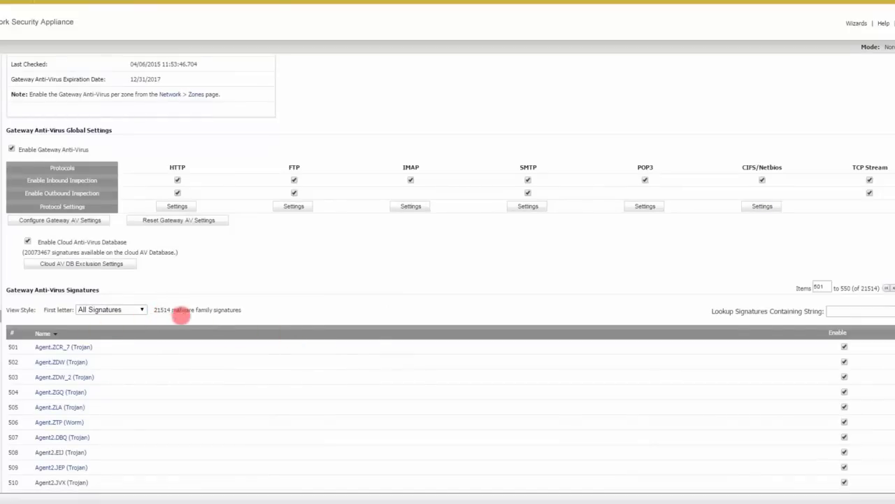
scroll(374, 356, up, 3)
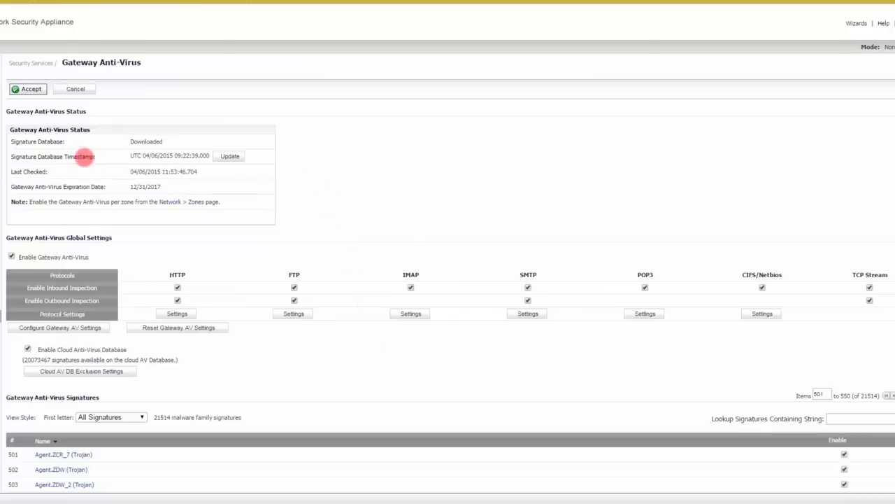
Highlight the signature database timestamp in the Gateway Anti-Virus status, and clear the highlight
mouse_move(119, 153)
mouse_down()
mouse_move(206, 158)
mouse_move(131, 157)
mouse_up()
click(206, 172)
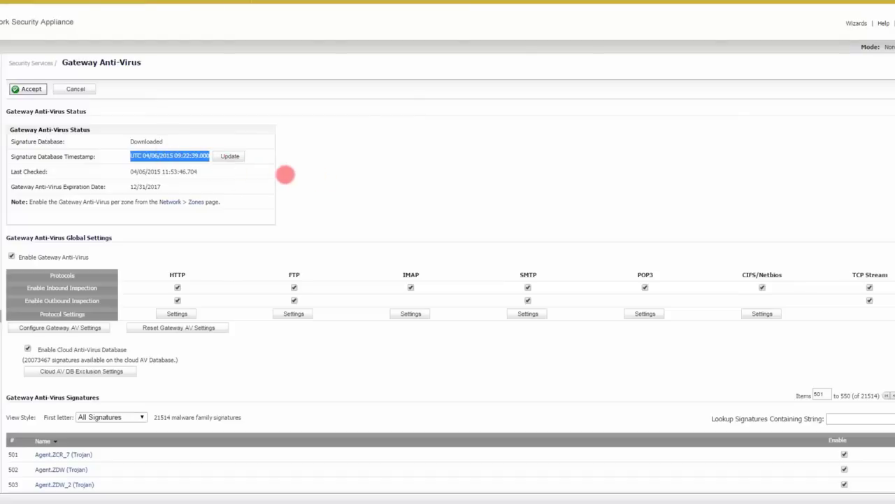
click(285, 174)
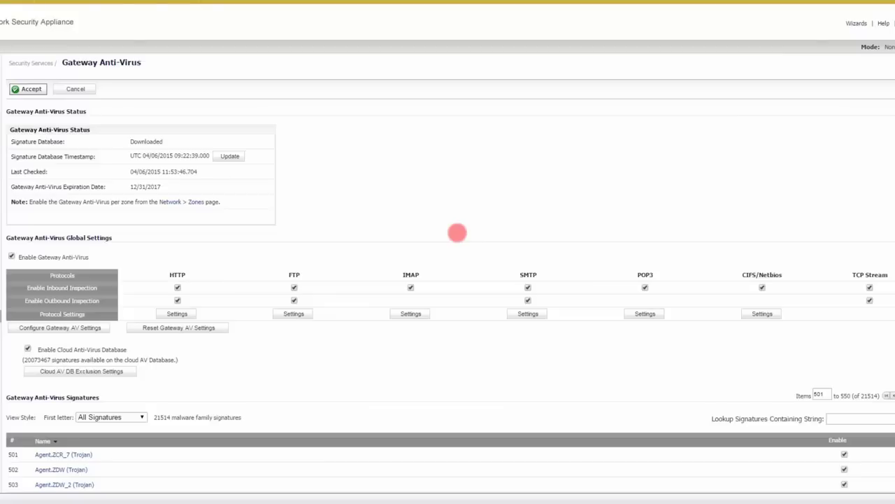
In the Gateway Anti-Virus signature list, disable the Agent.ZCR_7 (Trojan) signature and enable it again
scroll(384, 324, down, 2)
scroll(384, 324, down, 2)
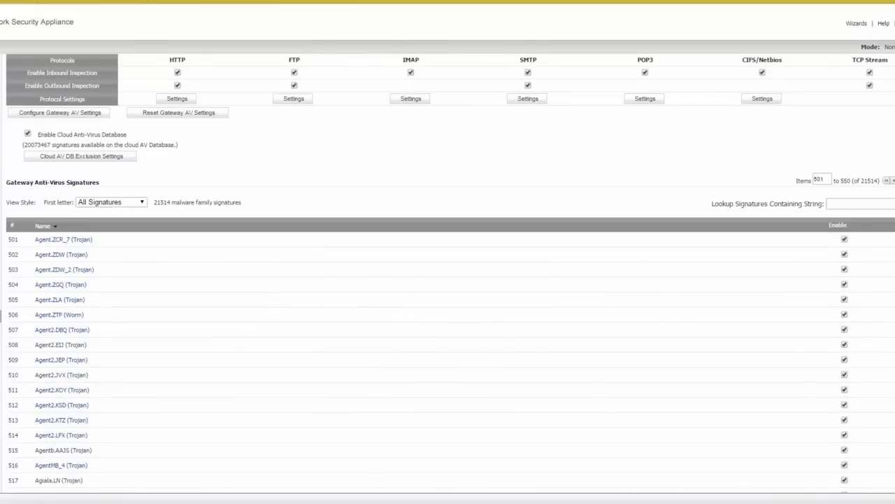
scroll(90, 284, down, 2)
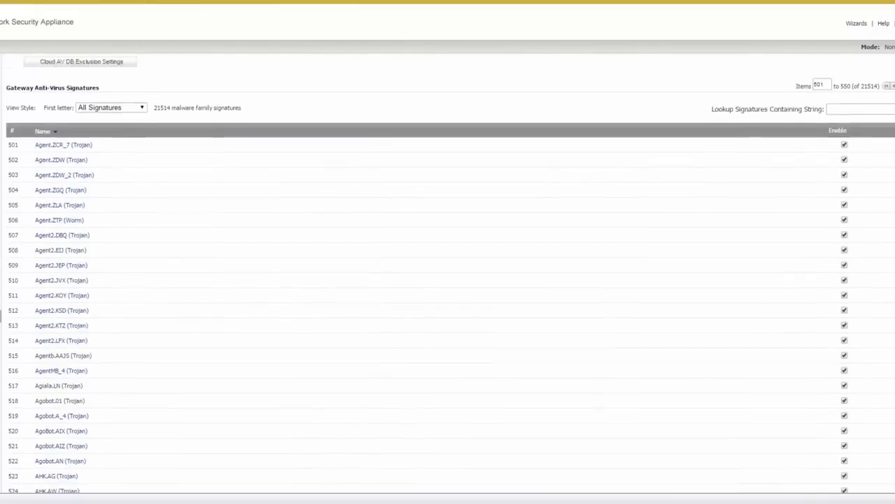
scroll(90, 283, up, 2)
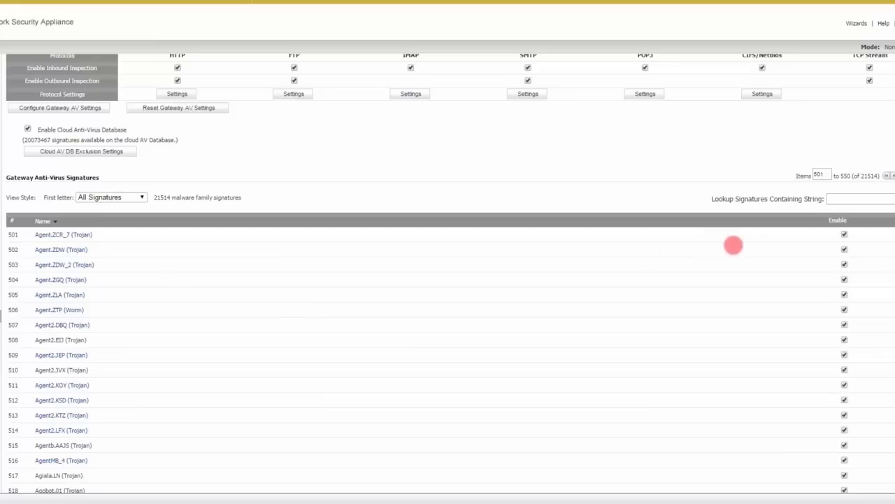
click(844, 235)
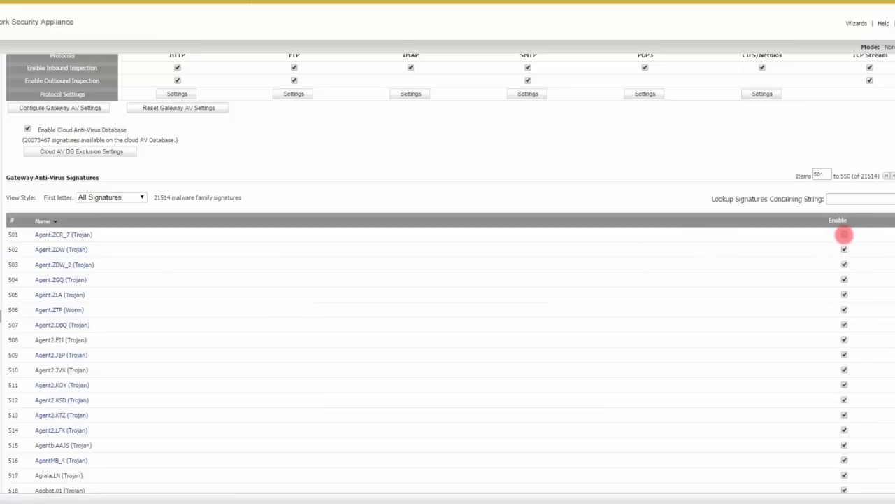
click(845, 235)
View the Gateway Anti-Virus HTTP protocol settings for restricting file transfers, and close them without changing any option
scroll(650, 321, up, 3)
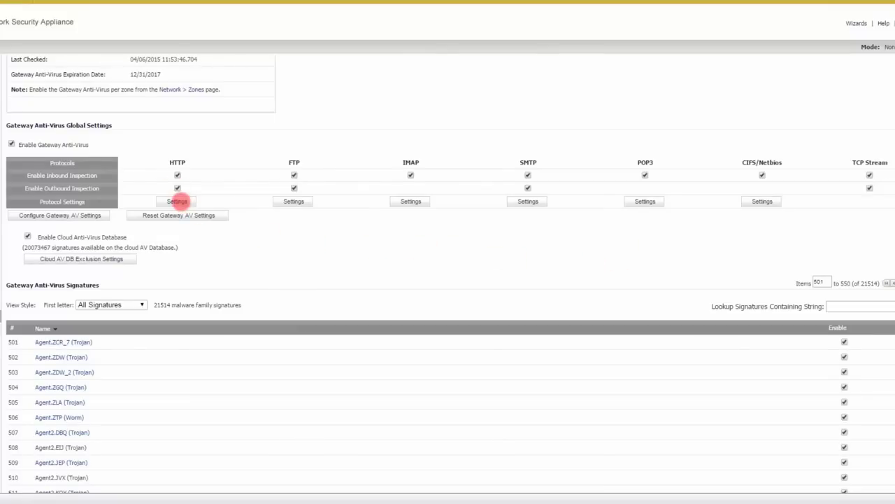
click(177, 201)
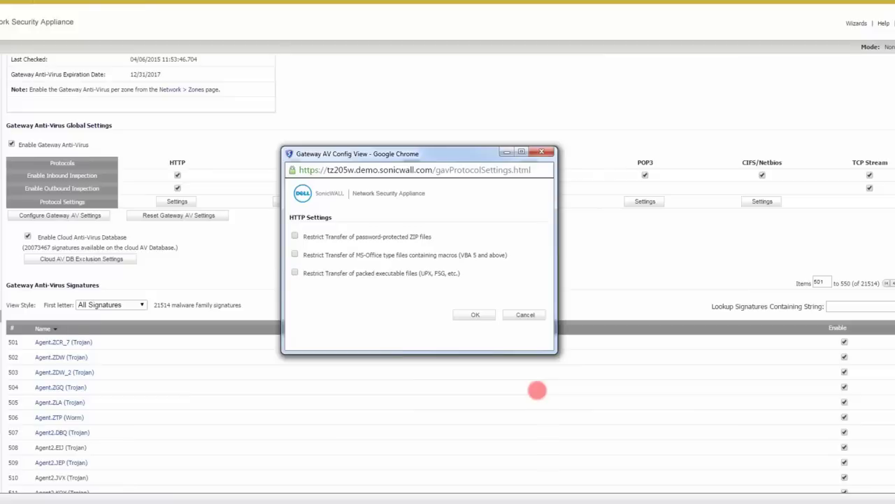
drag(461, 154, 462, 99)
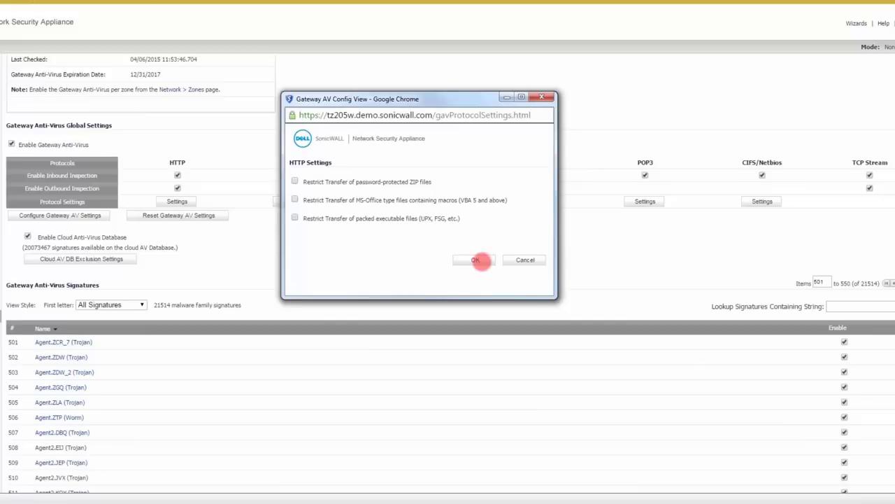
click(477, 260)
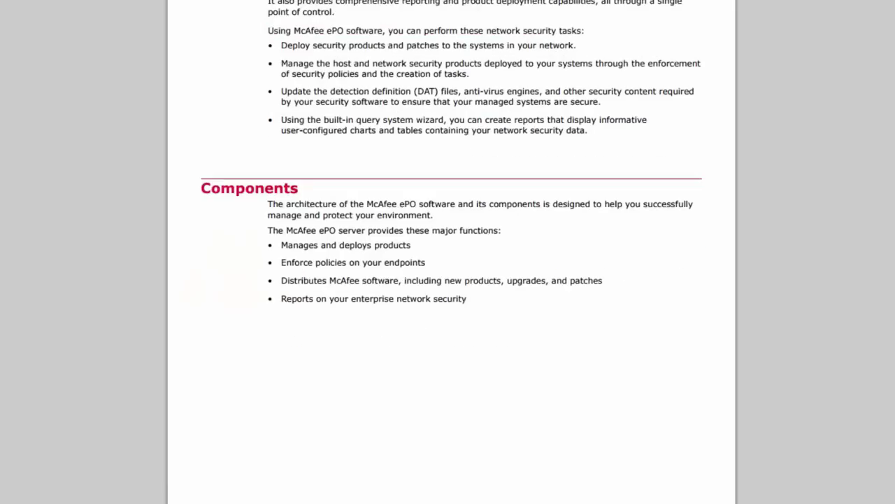
Read the Components section of the McAfee ePO document, covering the server's major functions
scroll(483, 236, down, 3)
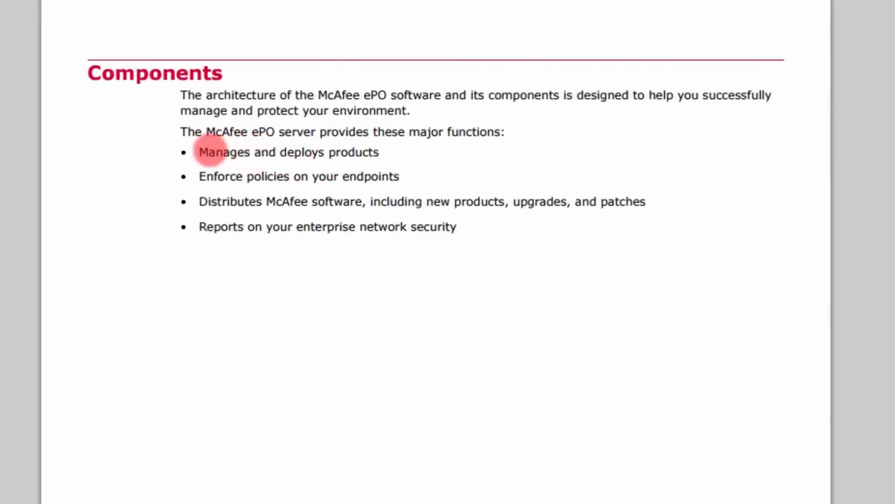
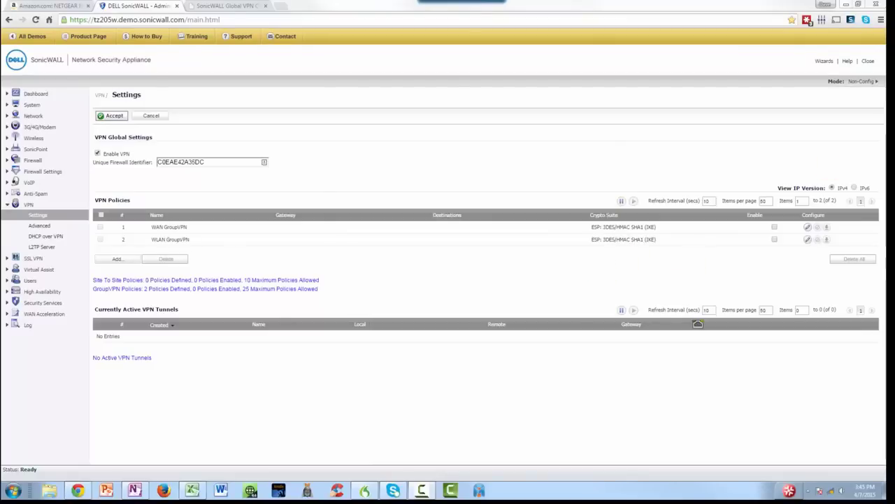
View the SonicWALL Global VPN Client download page in Chrome, and close it to return to the VPN settings
click(231, 5)
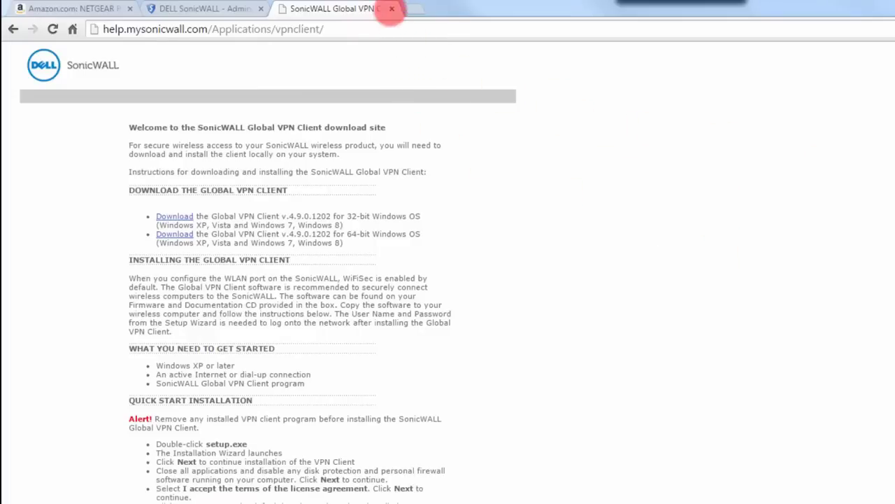
click(391, 8)
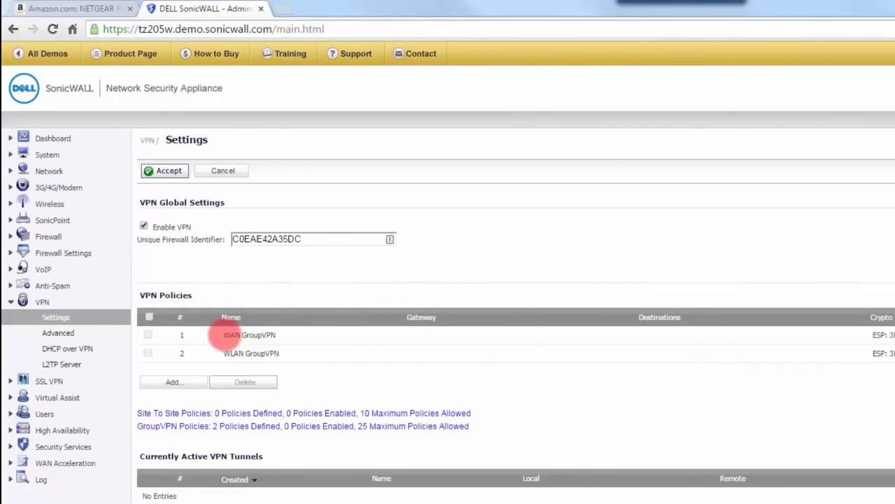
Try to enable the WAN GroupVPN policy in the VPN policies list
drag(223, 335, 280, 335)
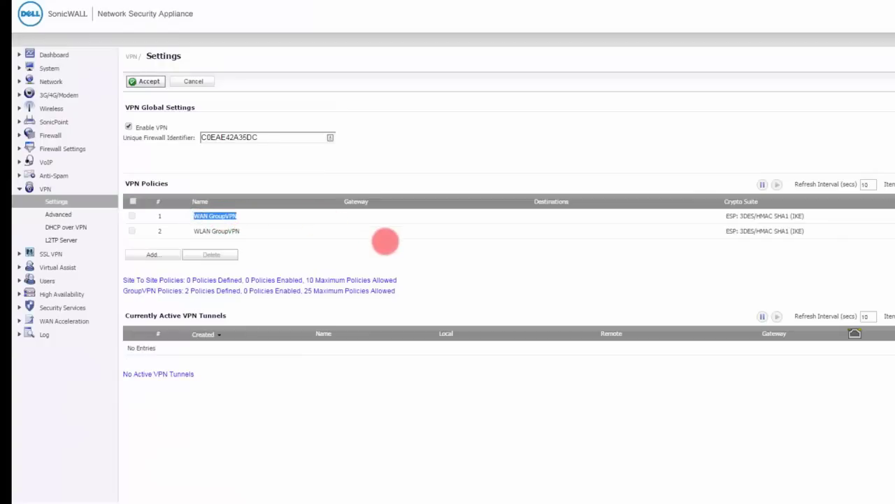
click(382, 225)
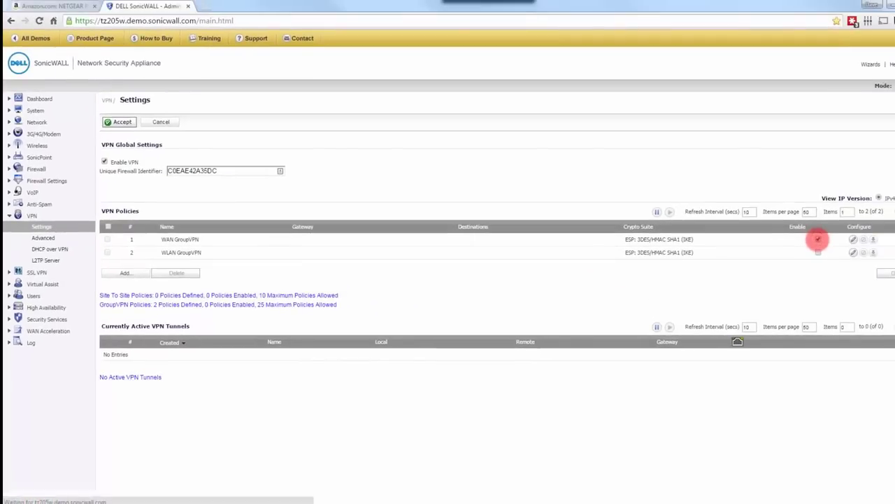
click(818, 240)
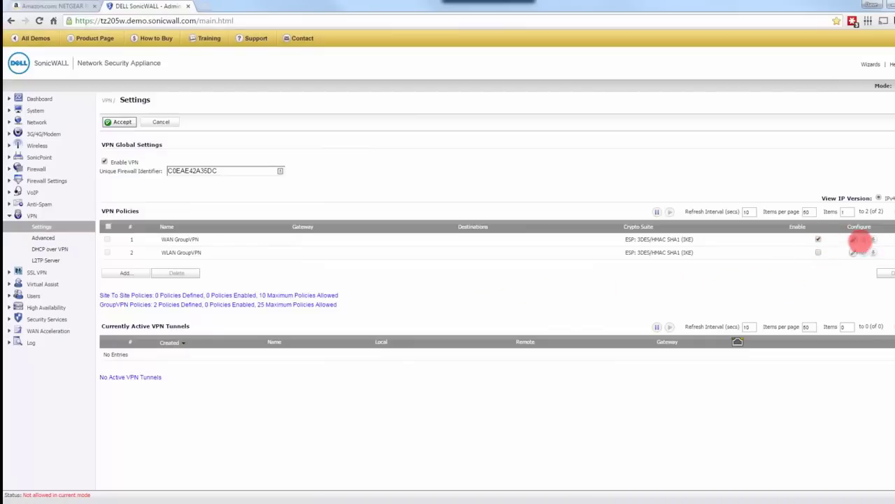
Open the WAN GroupVPN policy's configuration and set both the IKE Phase 1 and IPsec Phase 2 encryption to AES-256
click(853, 239)
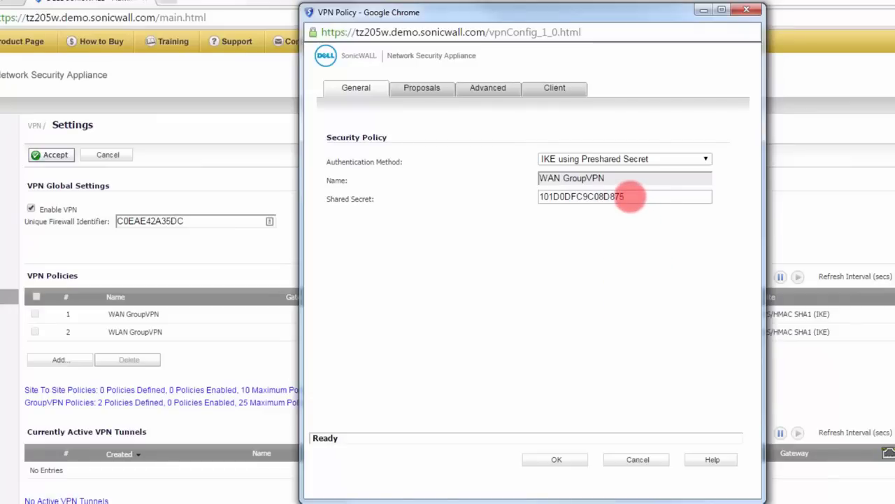
click(422, 90)
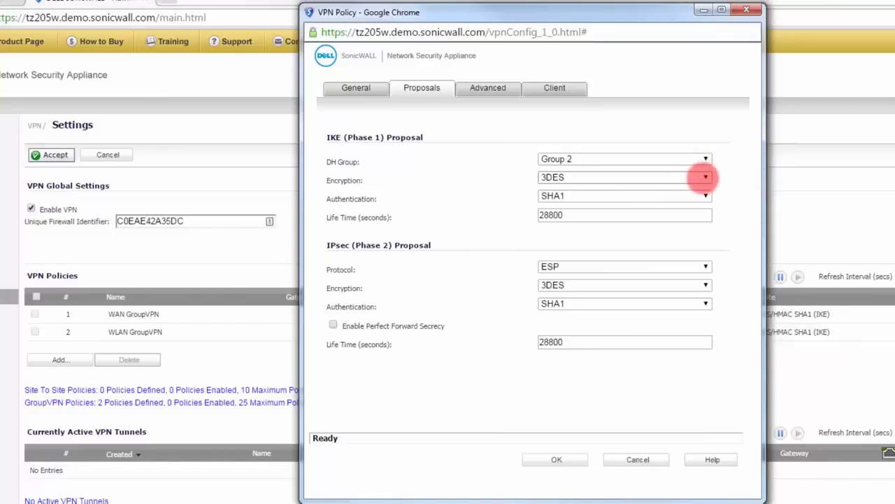
click(703, 177)
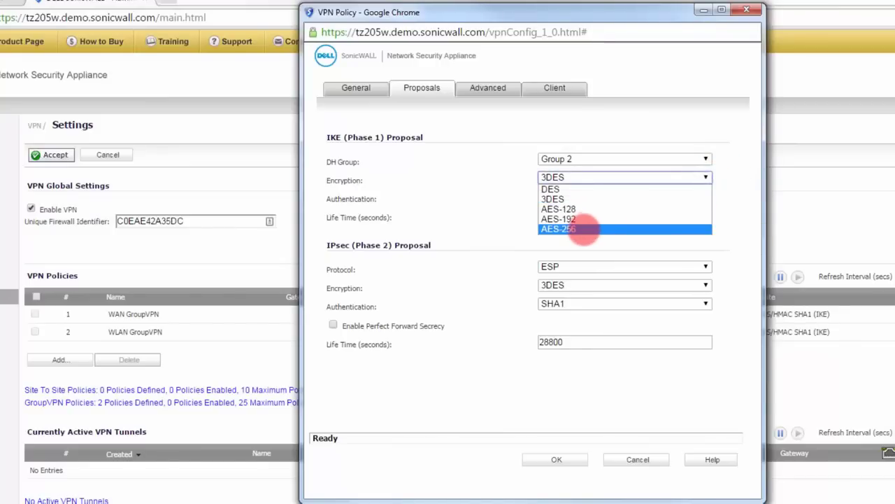
click(584, 229)
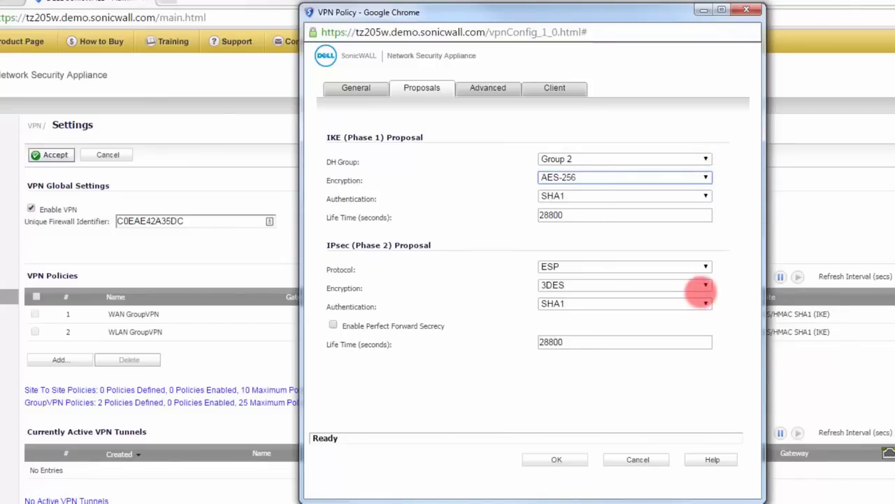
click(705, 285)
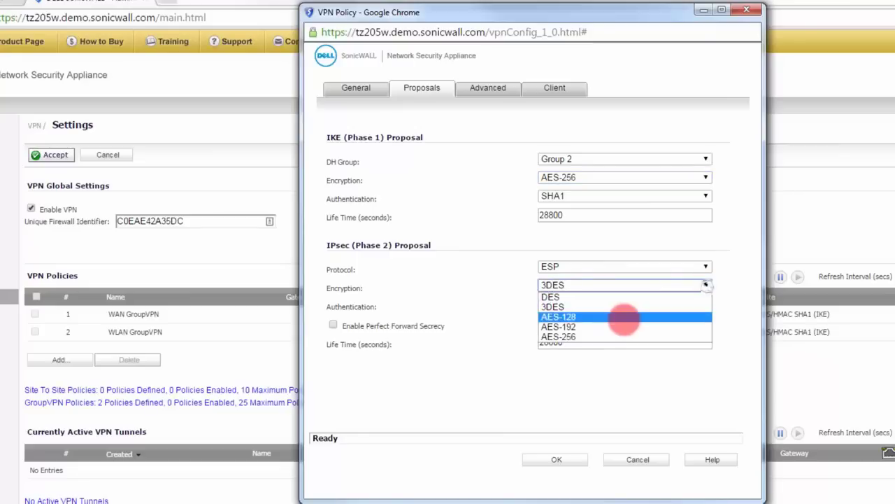
click(605, 336)
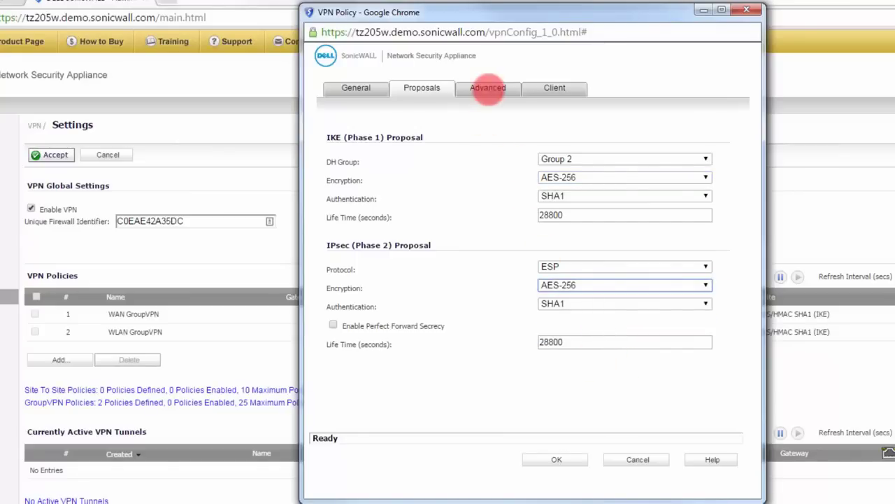
Enable Windows Networking (NetBIOS) Broadcast and Accept Multiple Proposals for Clients in the policy's advanced settings
click(488, 88)
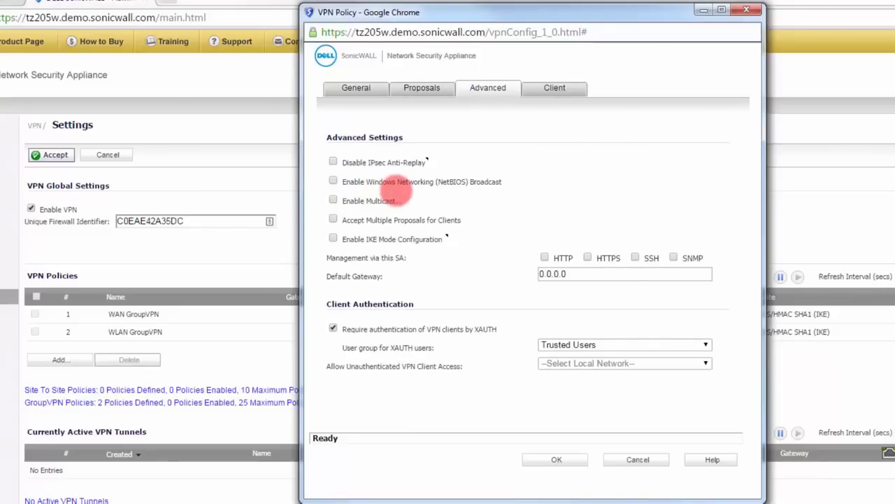
click(334, 180)
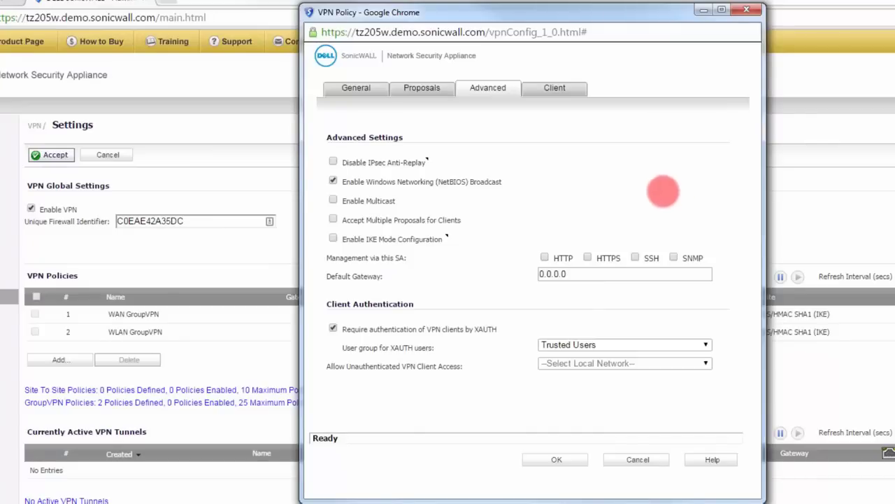
click(333, 219)
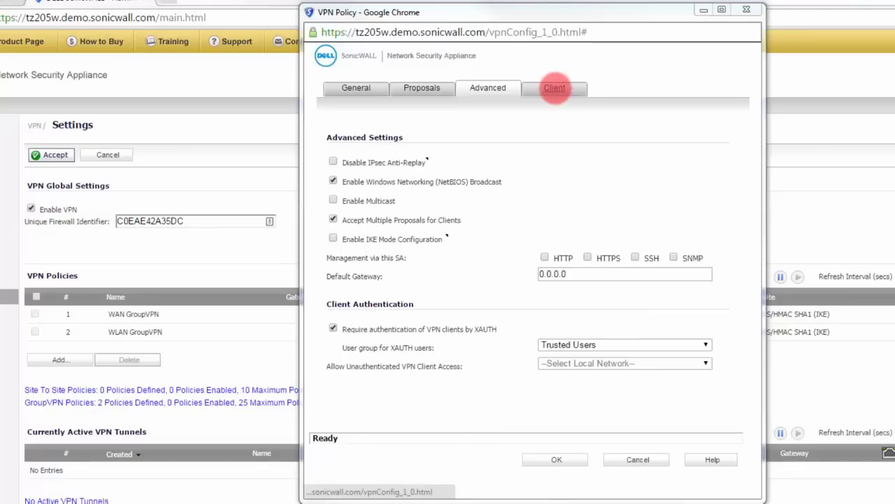
Set the policy's allowed client connections to This Gateway Only and review the Split Tunnels alternative
click(555, 87)
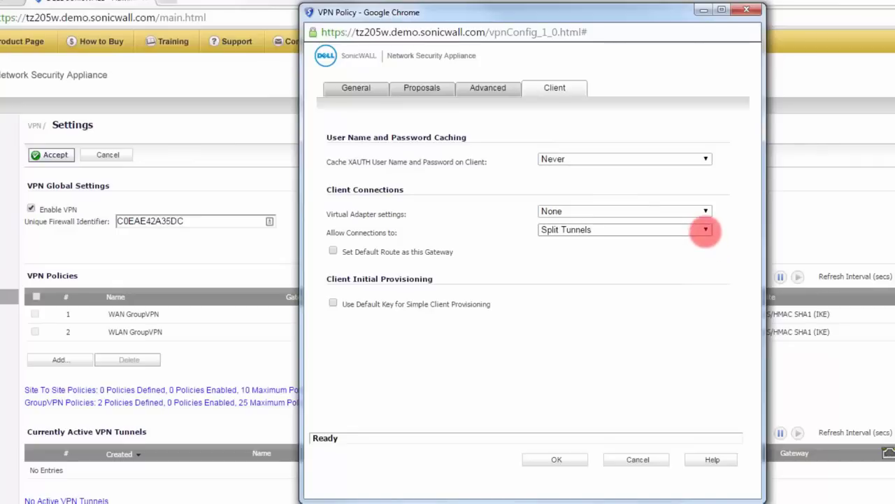
click(703, 229)
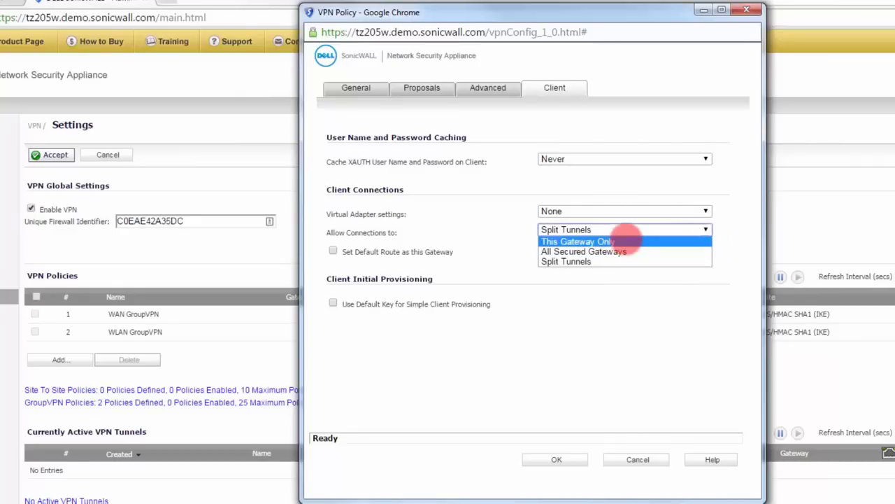
click(624, 240)
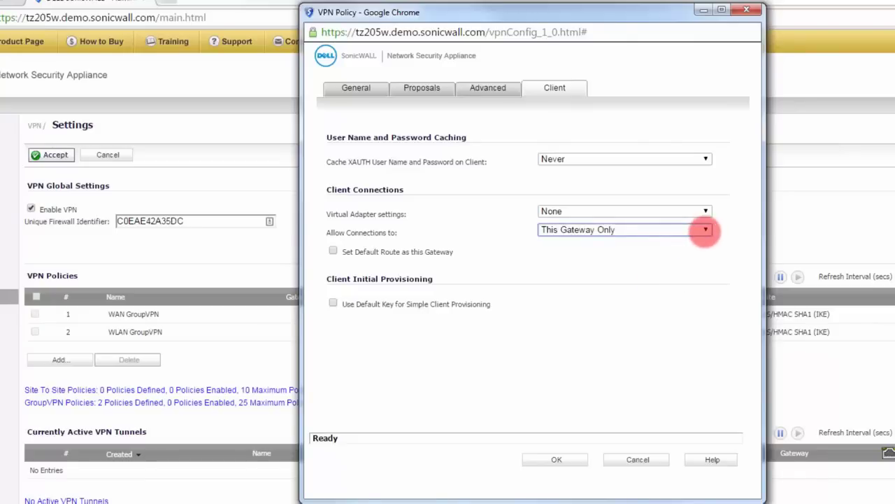
click(703, 229)
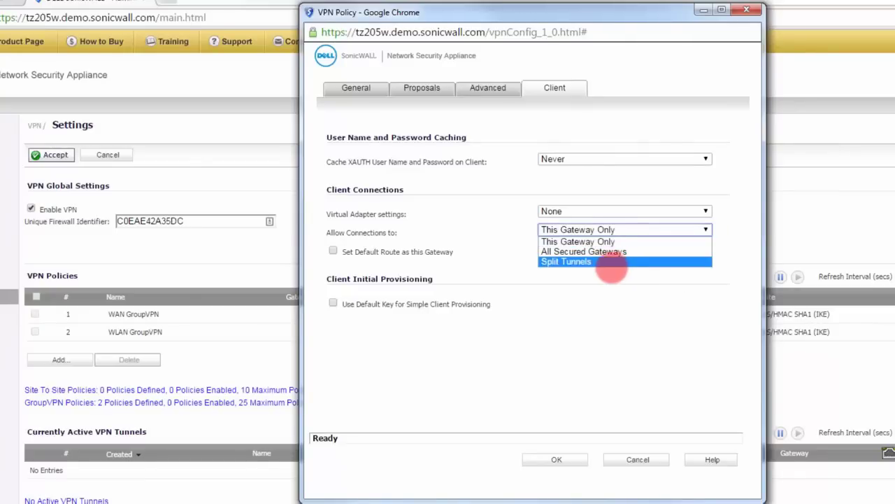
click(612, 267)
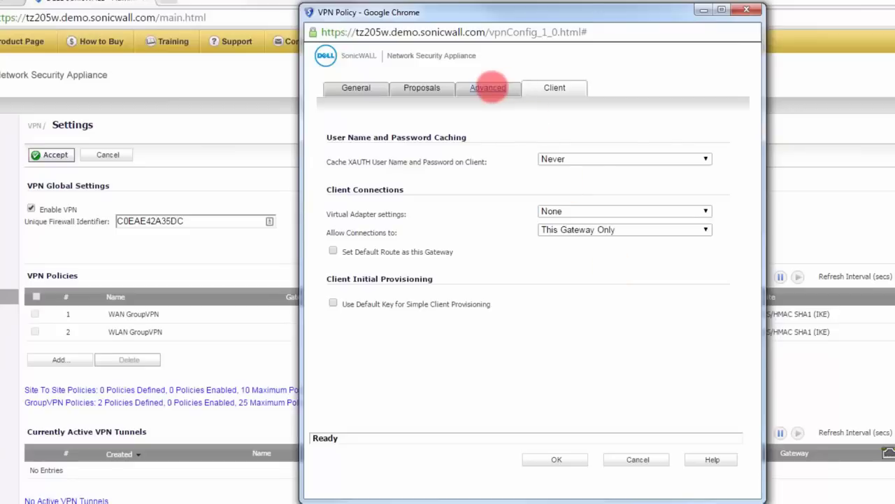
Review the user groups available for XAUTH client authentication, keep Trusted Users, and submit the WAN GroupVPN policy
click(492, 87)
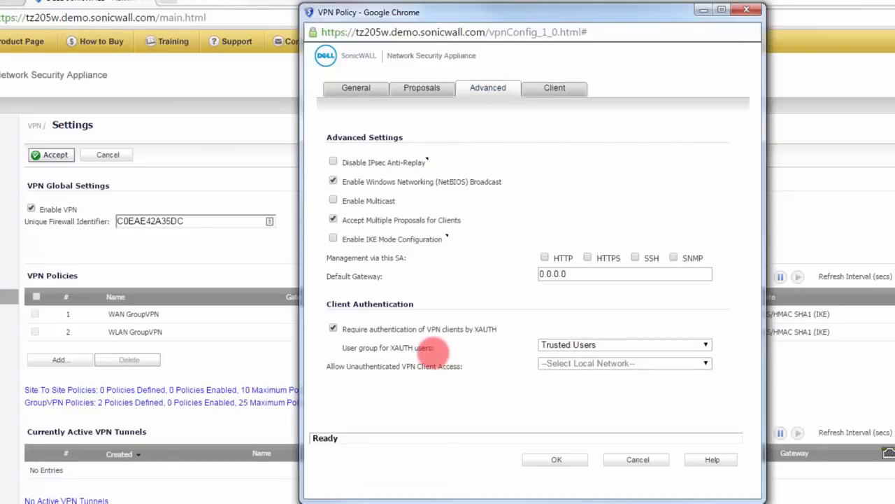
click(604, 343)
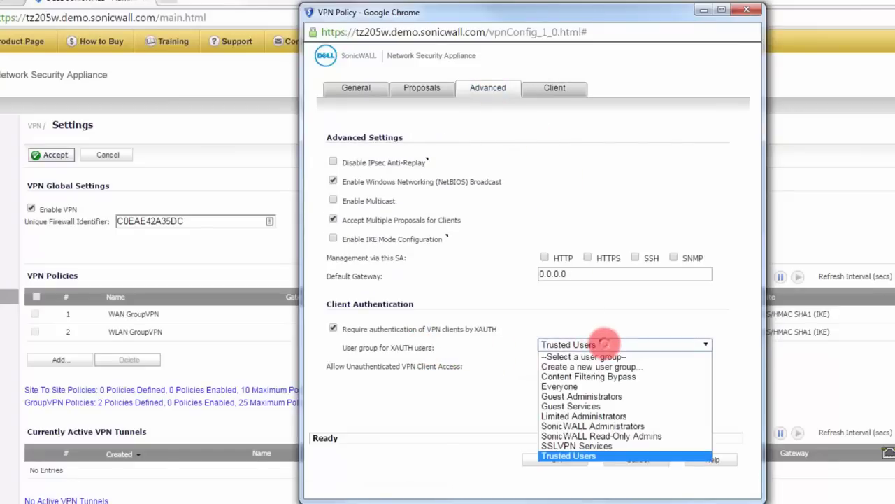
click(593, 343)
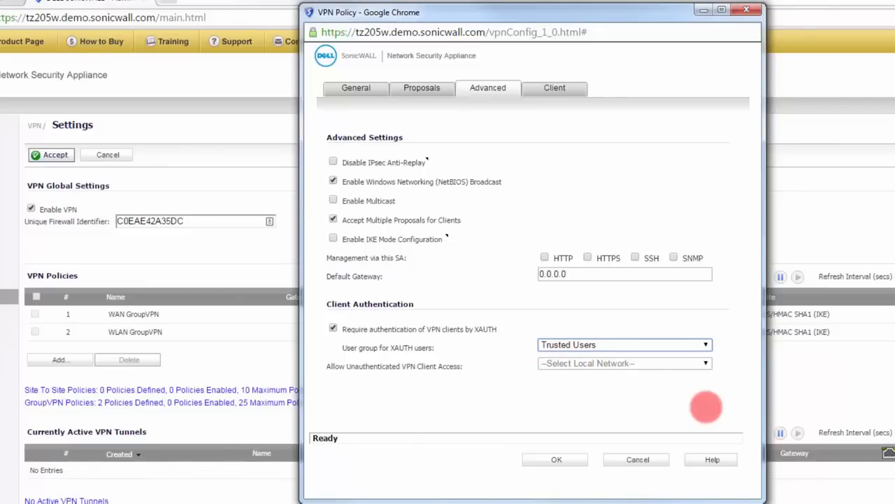
click(556, 459)
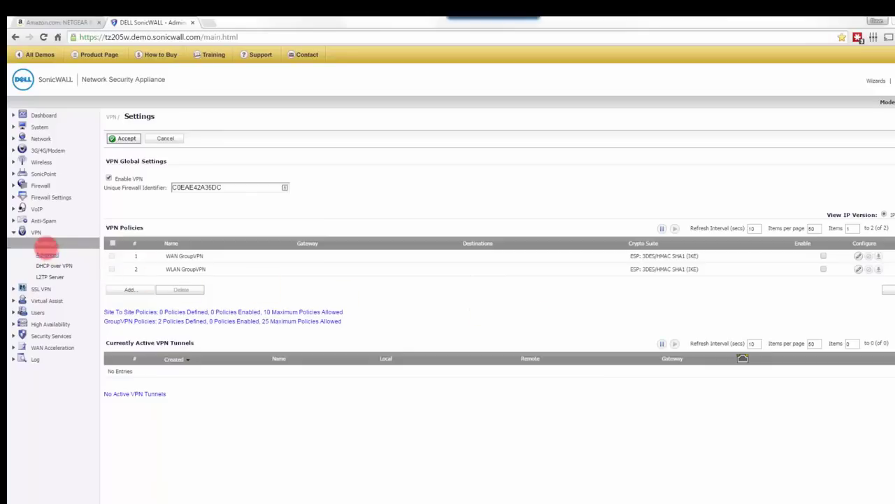
Start a new VPN policy and look through its network, proposals and advanced settings before returning to the general ones
click(132, 289)
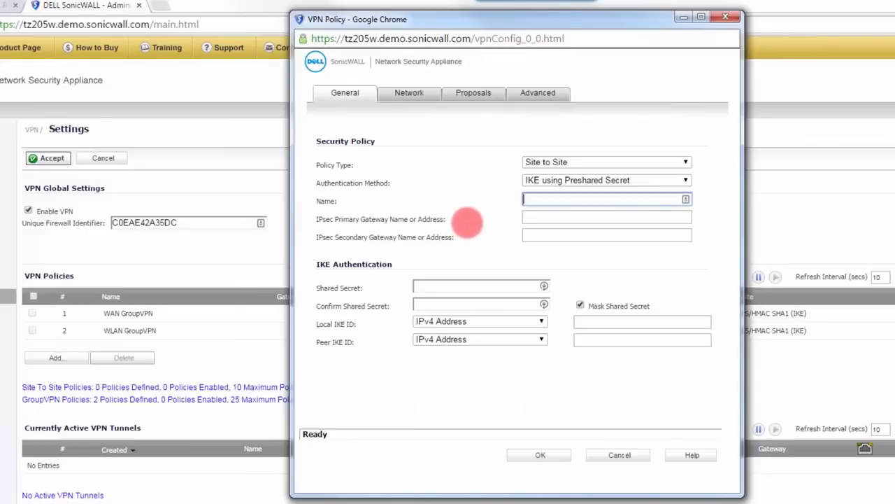
click(413, 93)
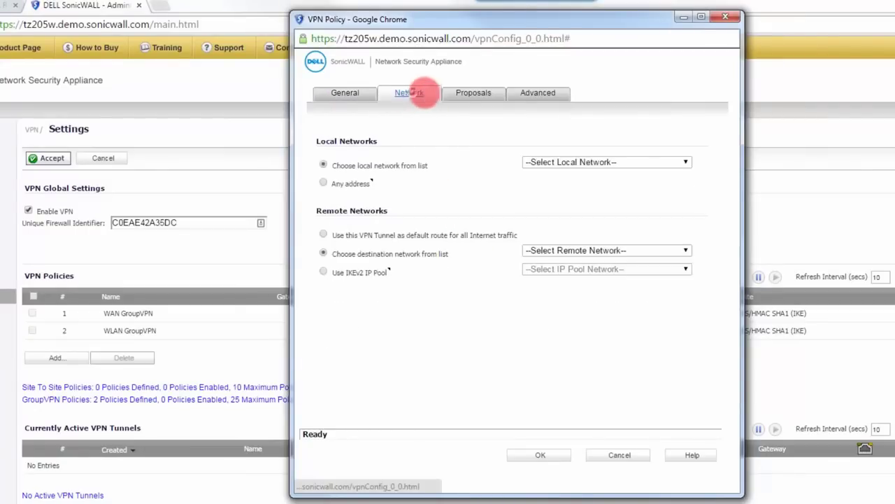
click(473, 93)
click(537, 92)
click(345, 93)
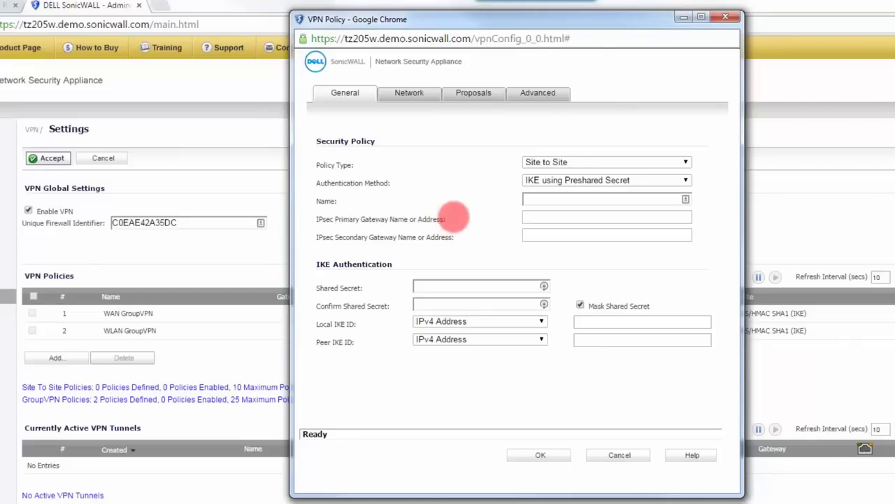
Go through the new Site to Site policy's name, IPsec primary gateway and shared secret fields, leaving them empty
click(529, 199)
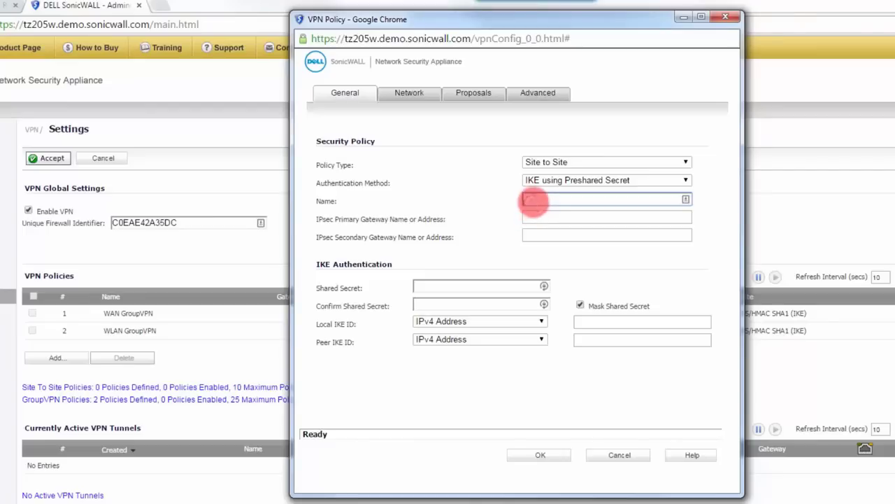
click(532, 218)
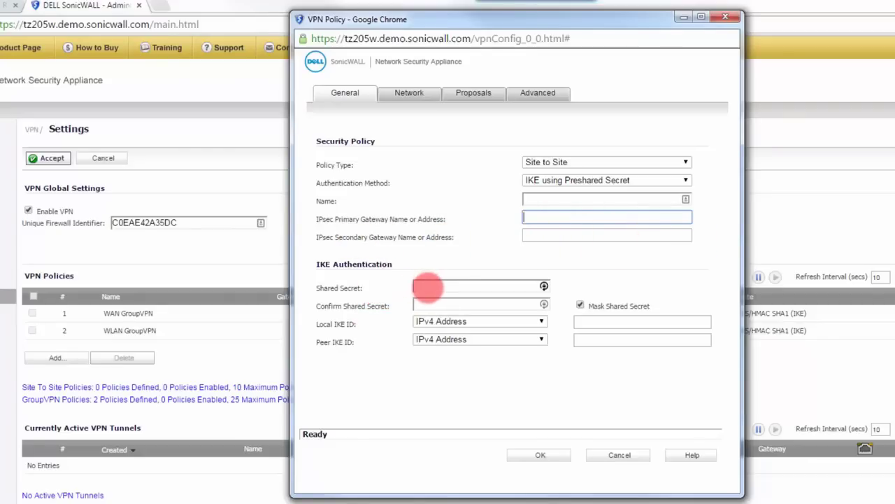
click(428, 286)
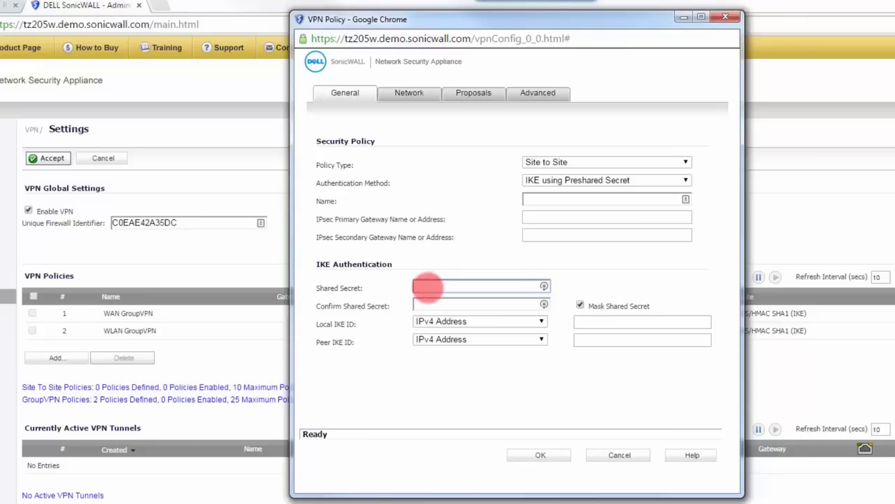
click(423, 305)
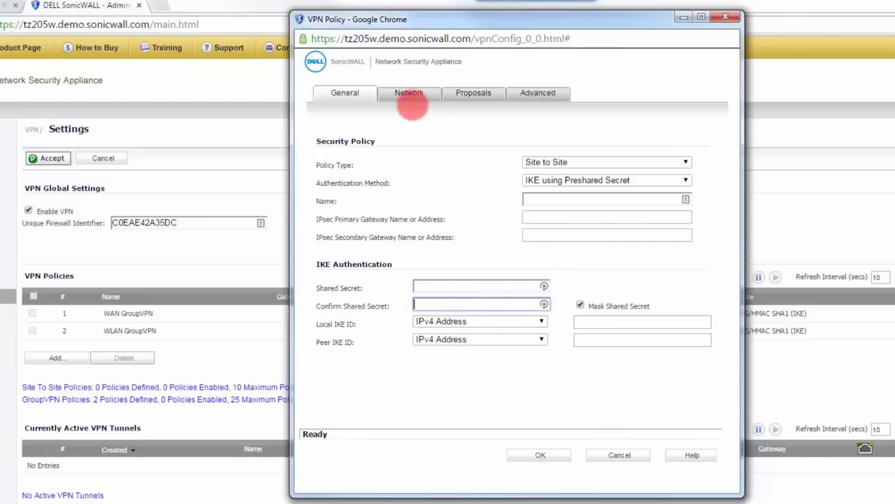
Set the new VPN policy's local network to the LAN Primary Subnet address object
click(410, 93)
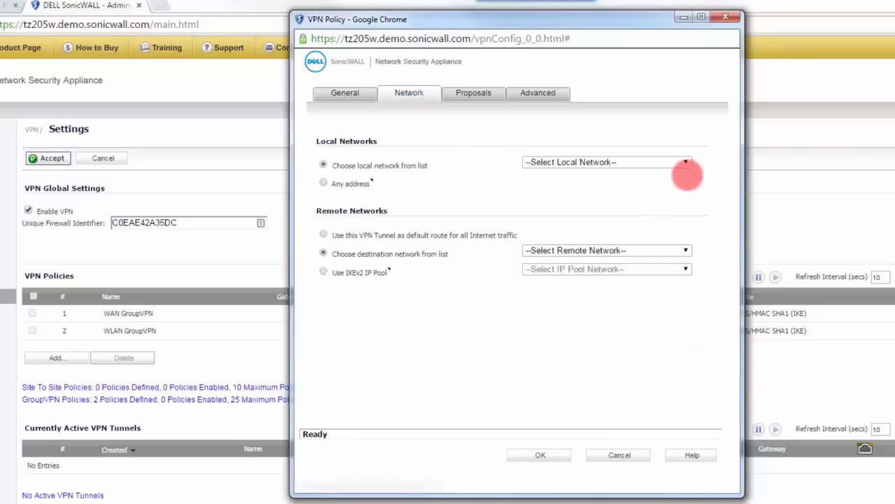
click(687, 162)
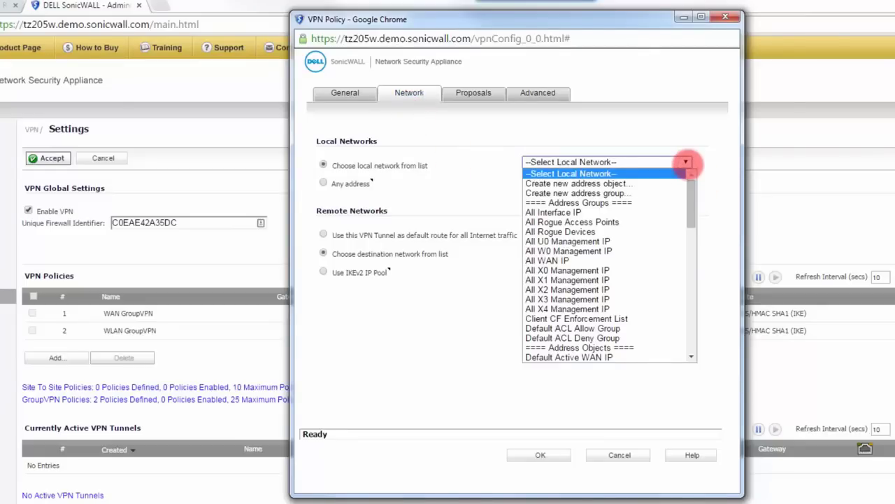
scroll(609, 279, down, 5)
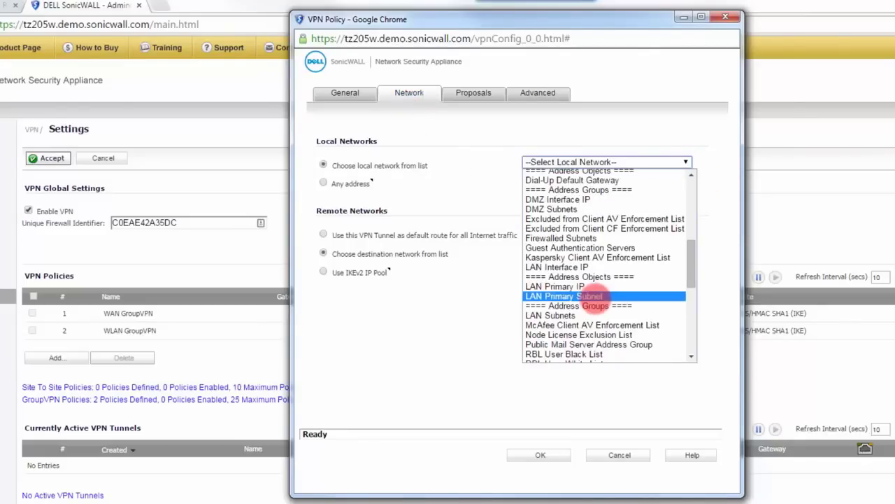
click(598, 296)
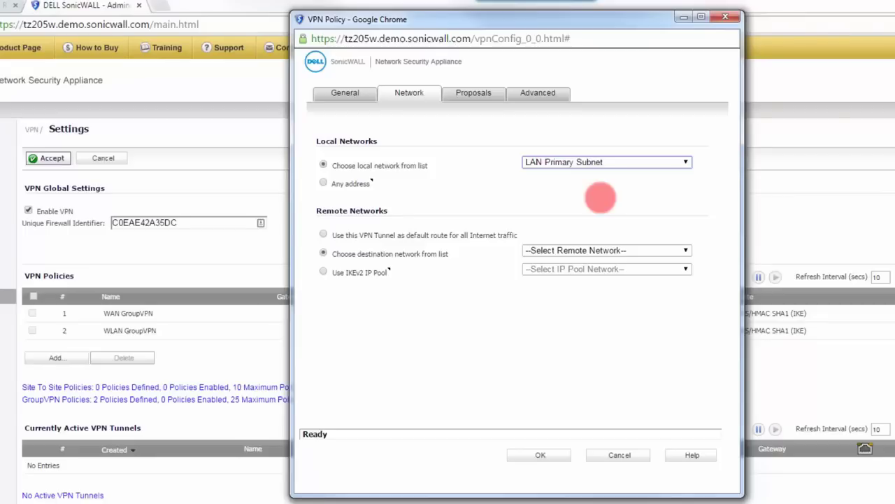
click(661, 161)
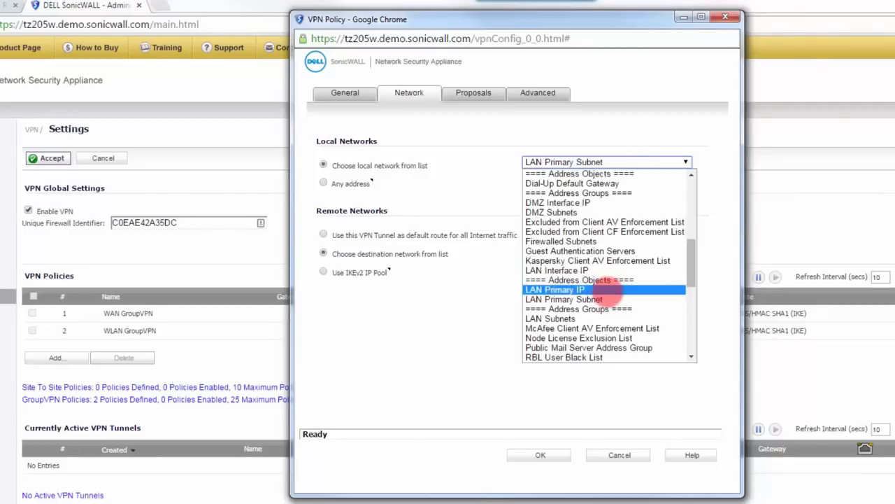
click(602, 300)
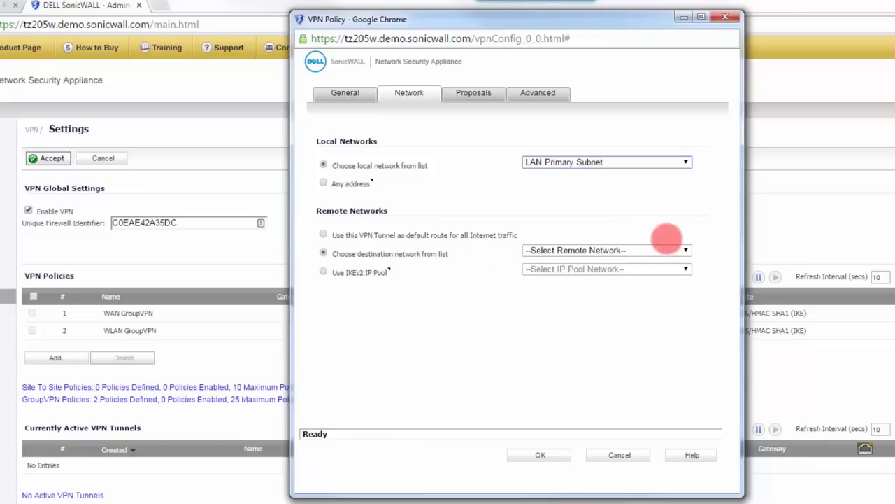
Review the remote network choices, the IKE and IPsec proposals and the advanced options, and close the new VPN policy without saving
click(684, 249)
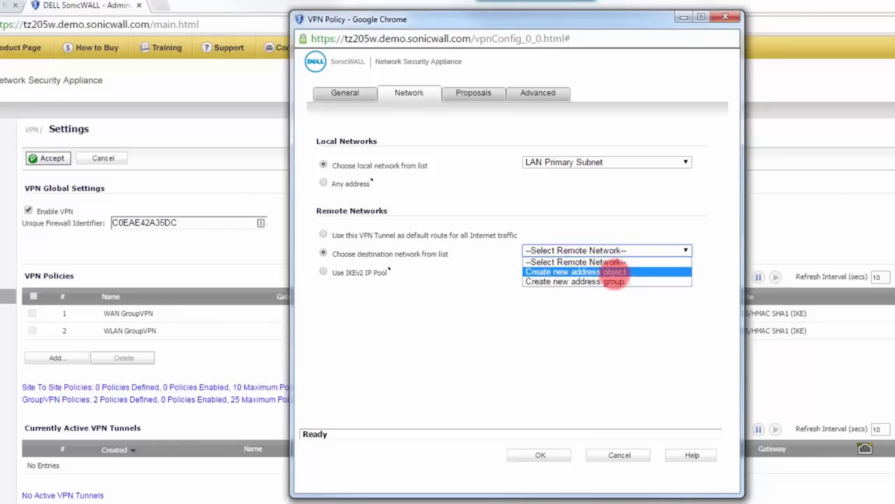
click(465, 94)
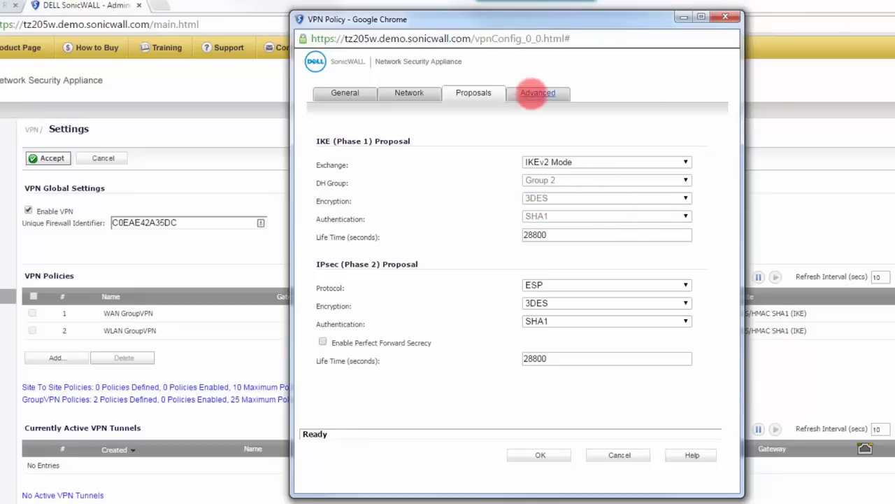
click(536, 94)
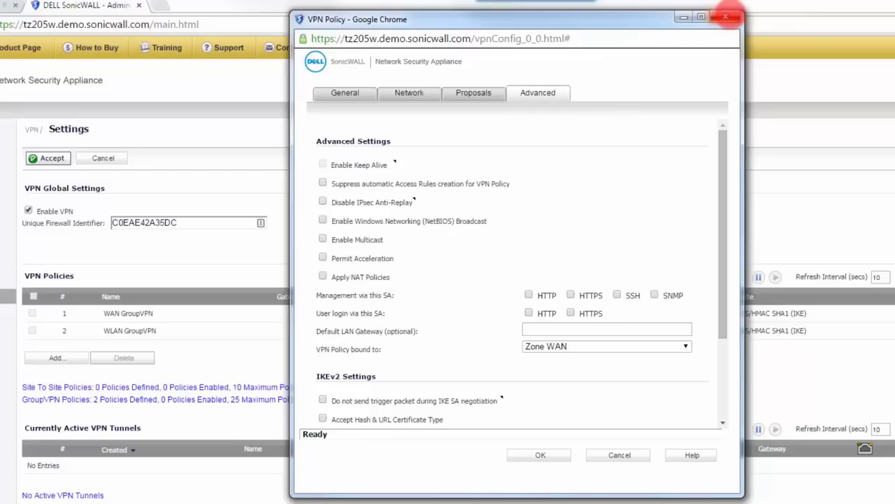
click(727, 16)
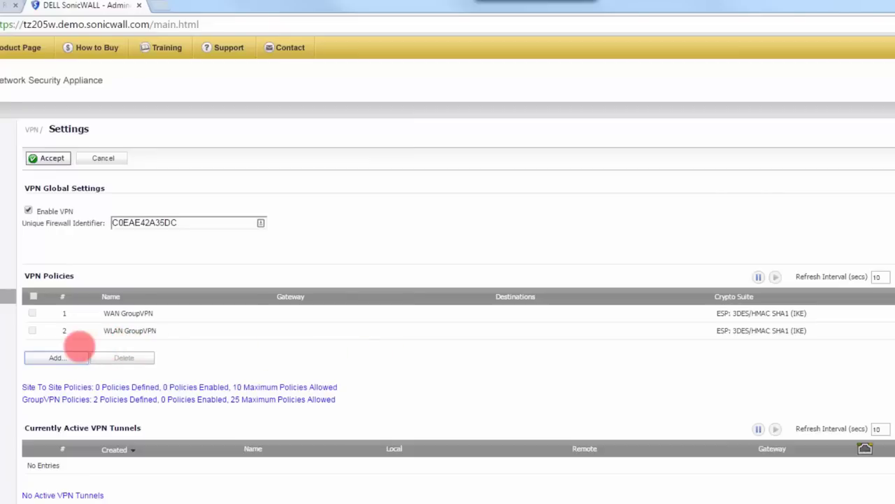
click(55, 357)
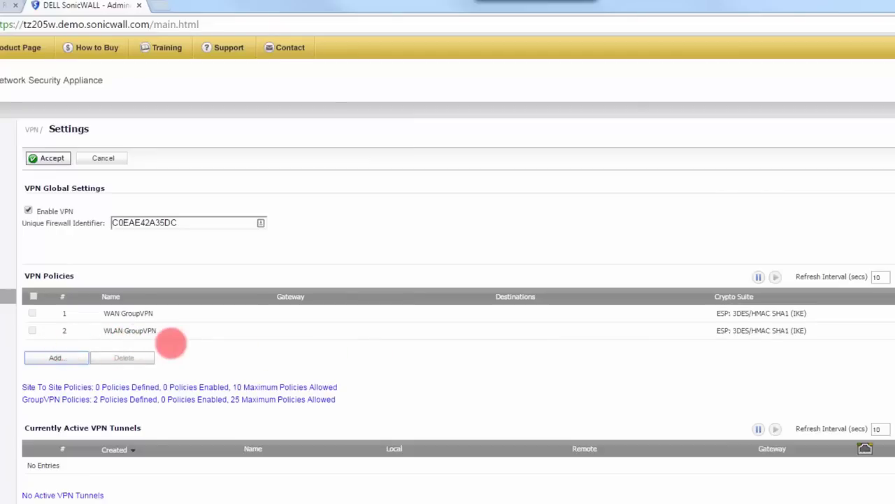
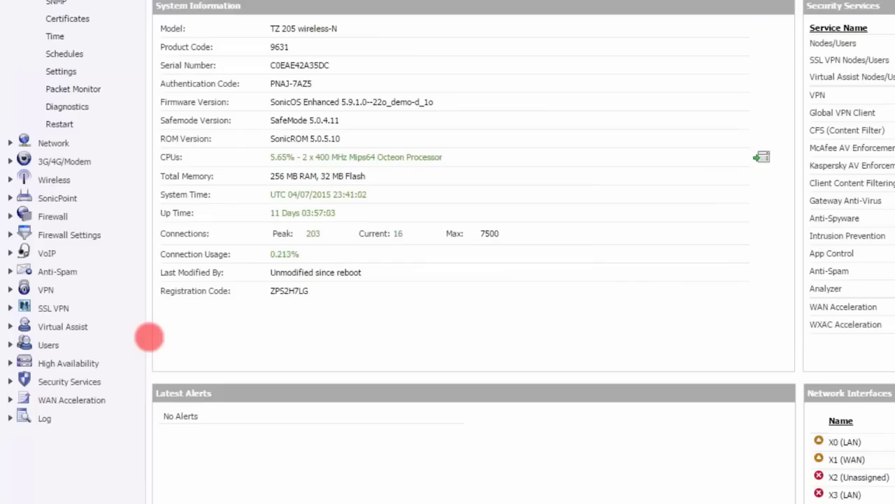
Open the Intrusion Prevention security service and look through its status, global settings and signature policies
click(69, 381)
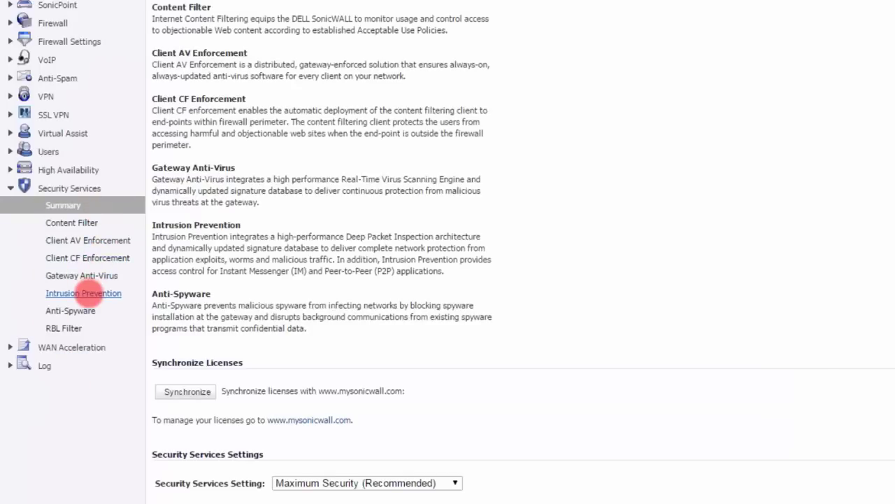
click(89, 293)
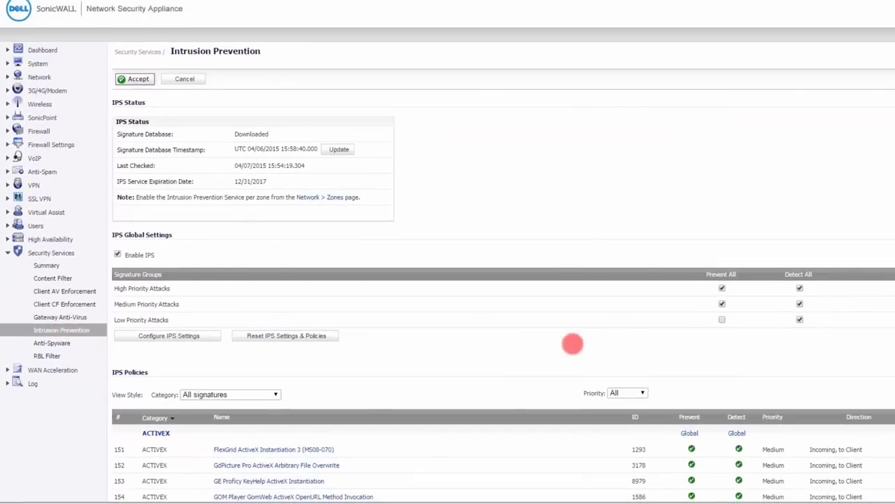
scroll(572, 344, down, 1)
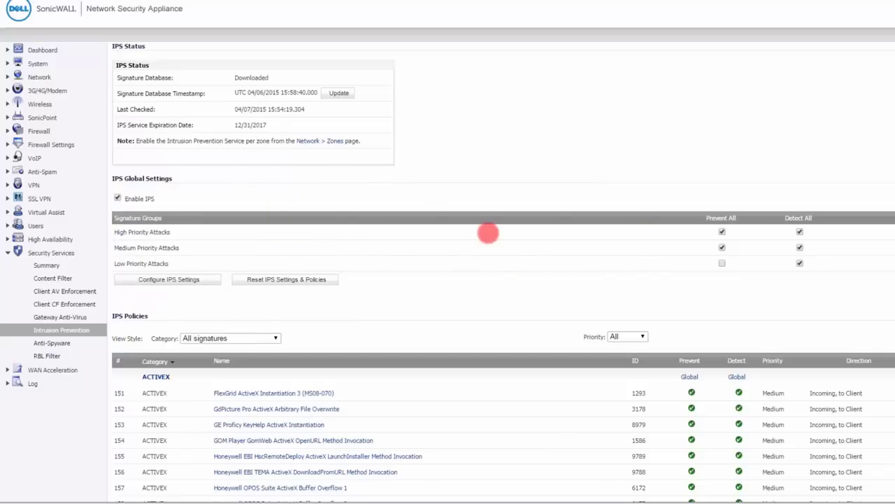
scroll(488, 232, down, 2)
scroll(488, 232, down, 6)
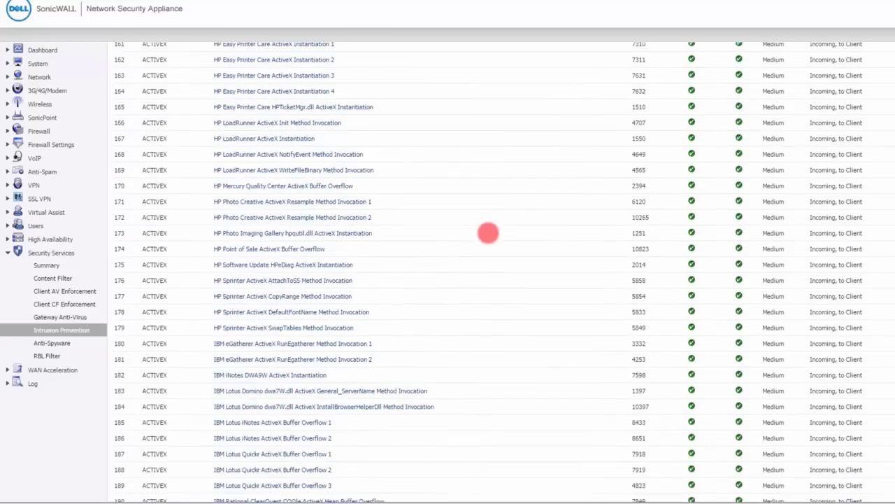
scroll(488, 232, up, 5)
scroll(489, 232, up, 2)
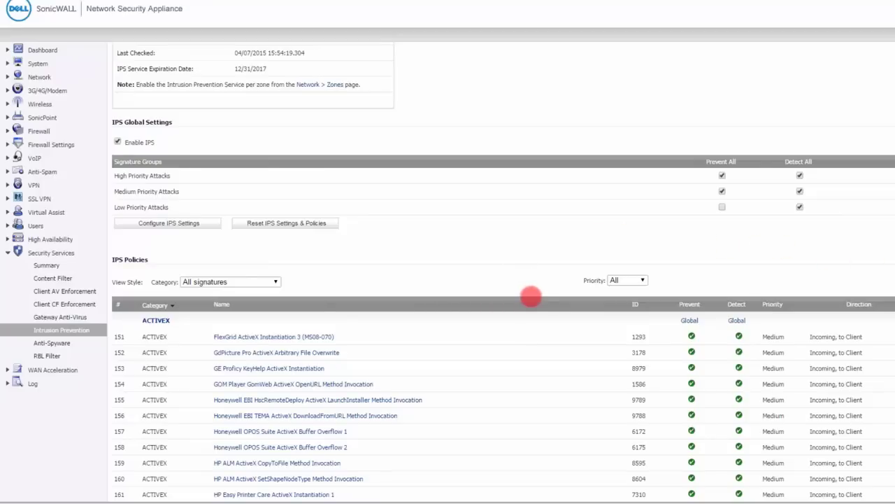
scroll(532, 295, up, 2)
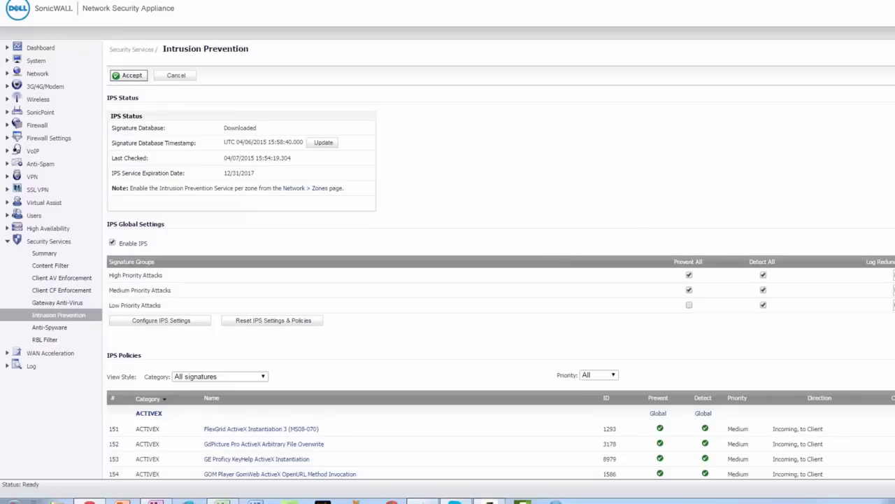
Compare the IPS signature groups' prevent and detect settings with the listed ActiveX signatures
scroll(500, 258, down, 3)
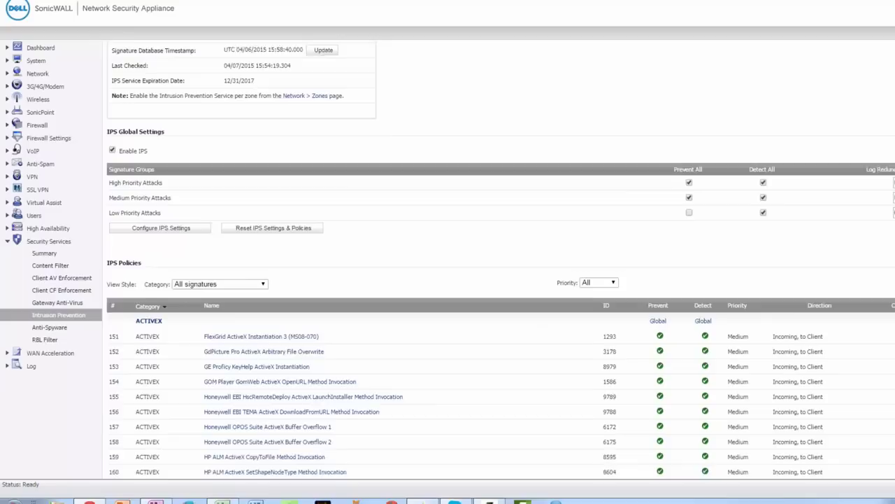
scroll(501, 260, down, 1)
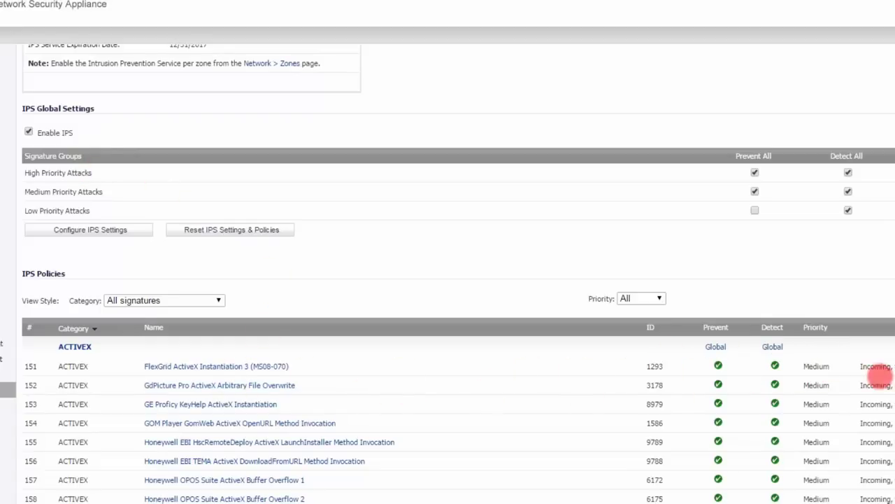
scroll(448, 279, down, 6)
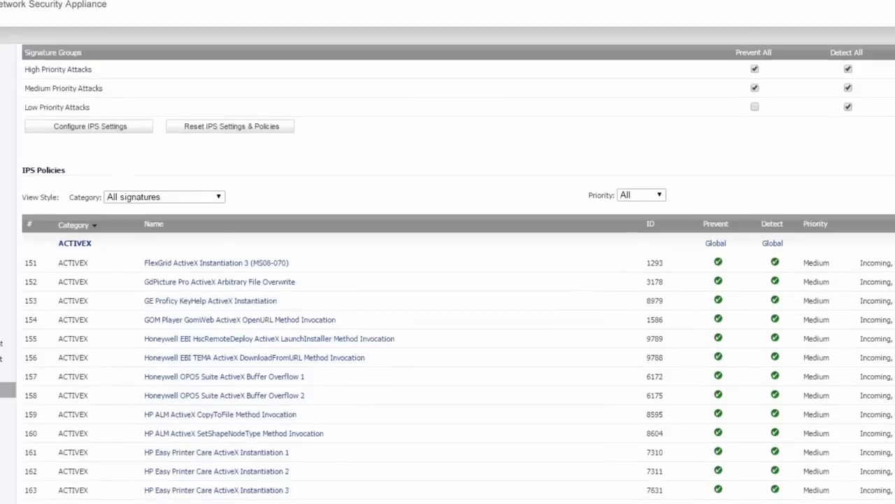
scroll(448, 280, up, 3)
scroll(448, 280, up, 3)
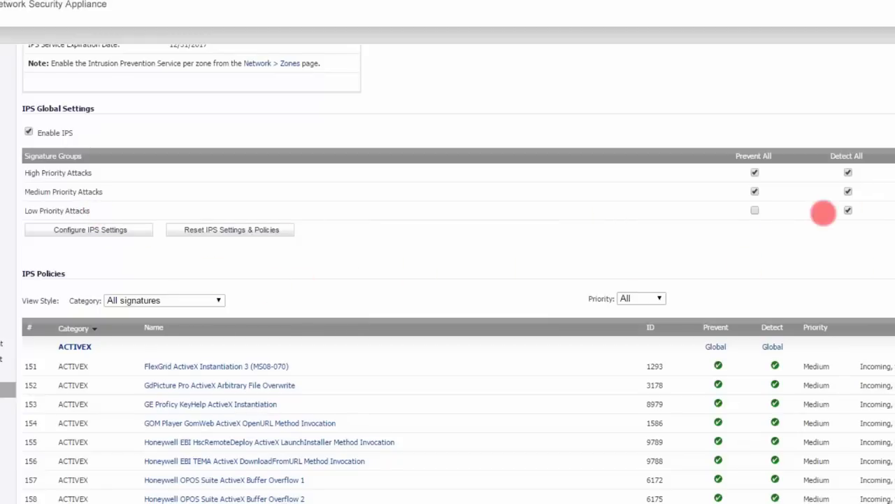
Try the prevention and detection combinations for Low Priority Attacks, ending with only detection enabled
click(847, 210)
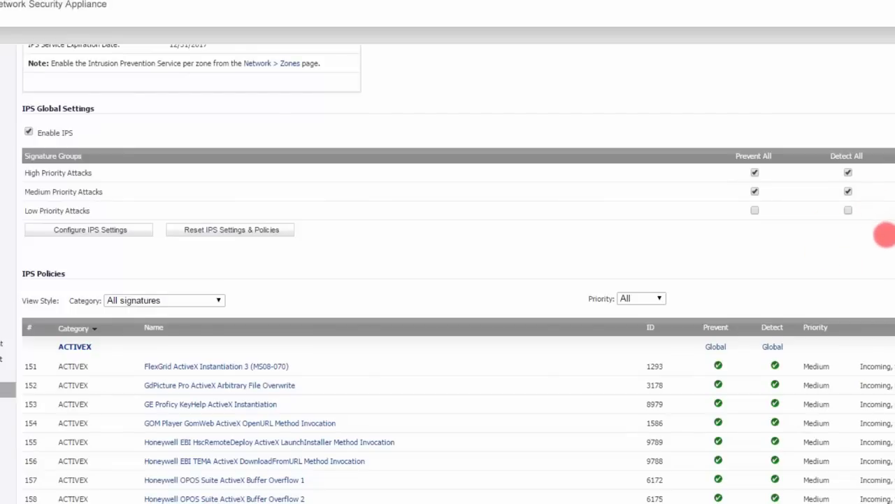
click(755, 210)
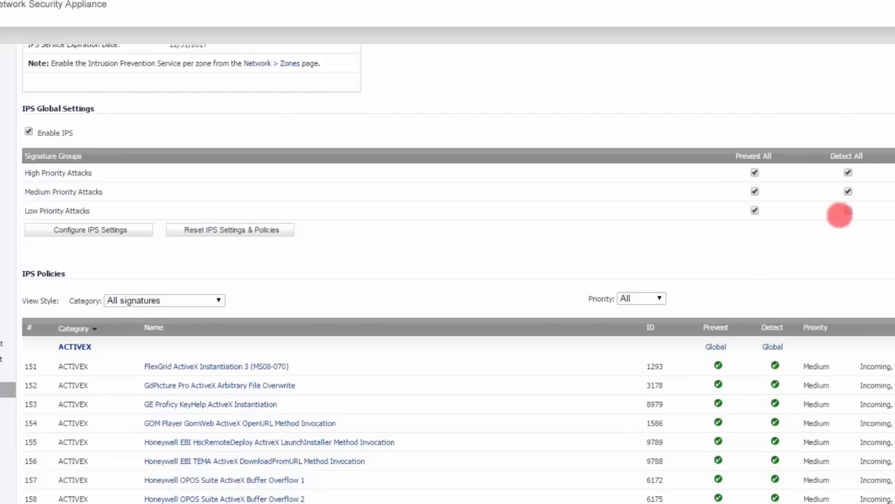
click(847, 209)
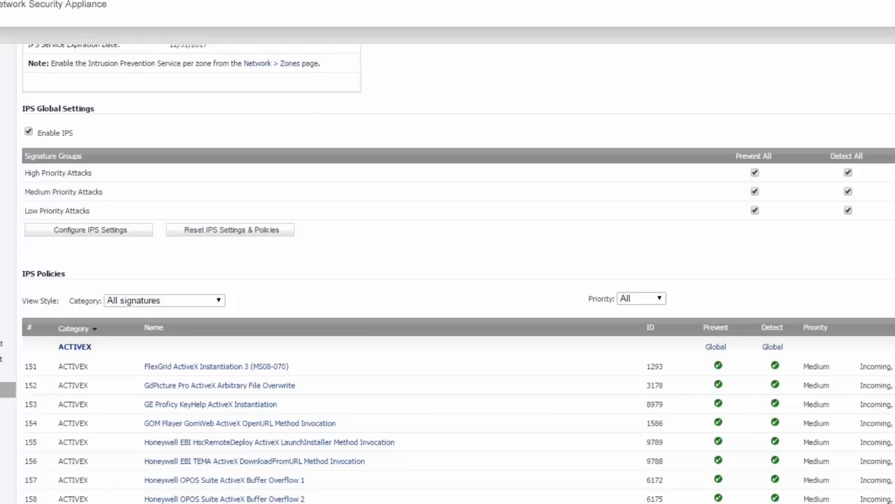
click(754, 210)
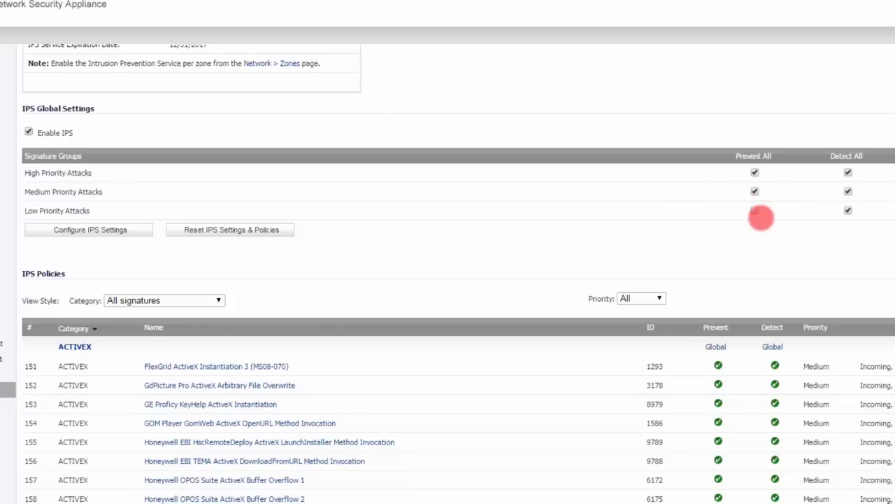
click(756, 212)
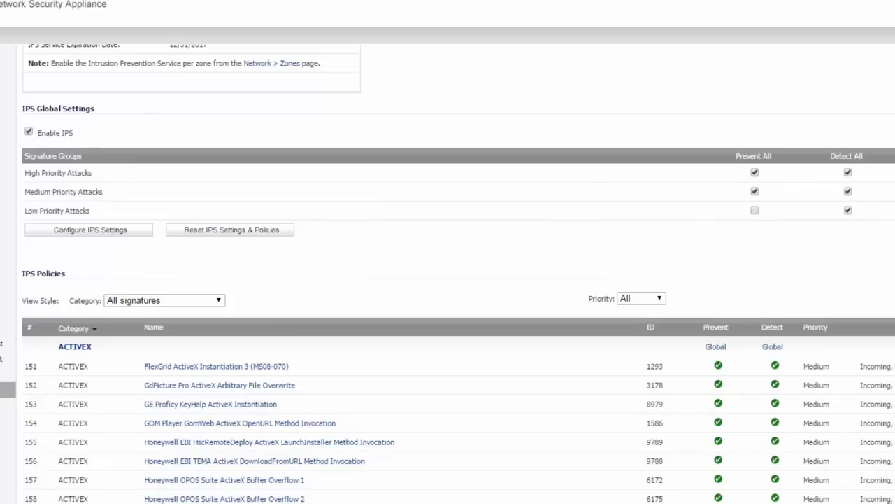
Filter the IPS policies to the NETBIOS signature category
scroll(448, 273, down, 10)
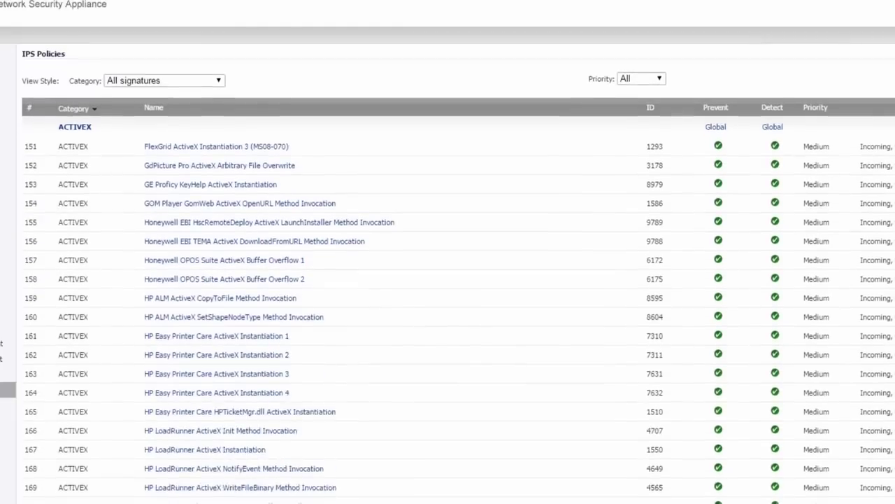
scroll(447, 273, up, 8)
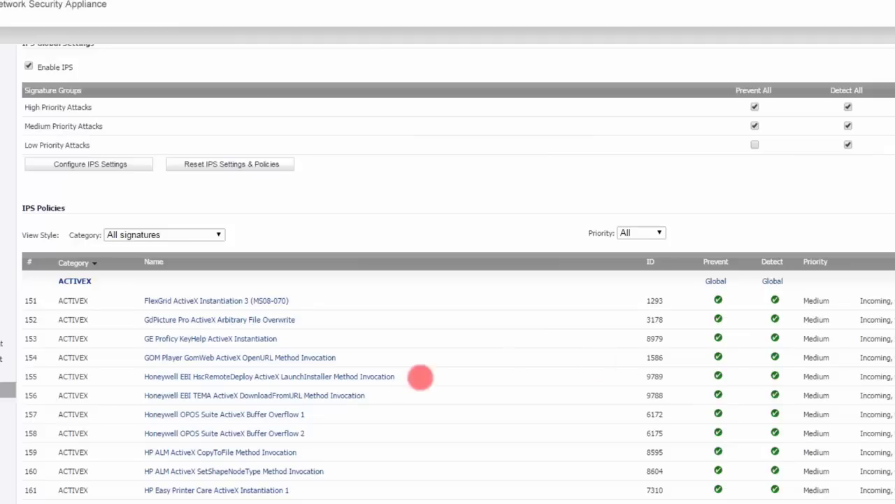
click(219, 235)
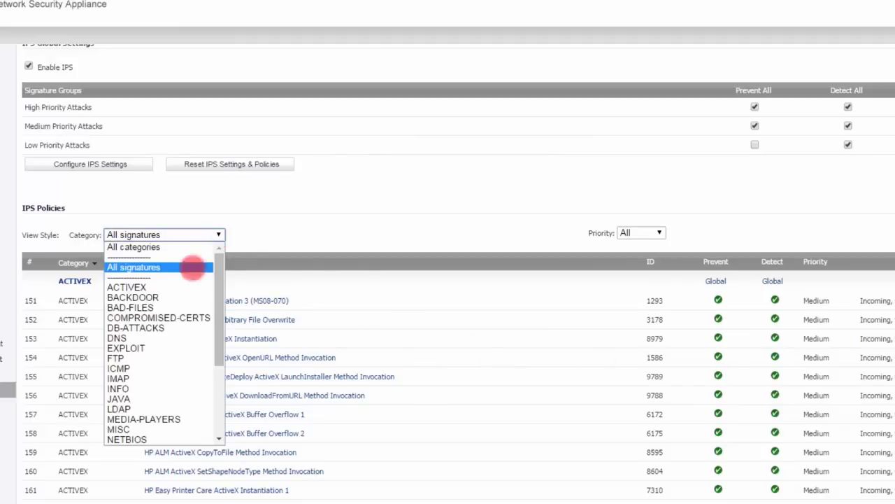
click(125, 438)
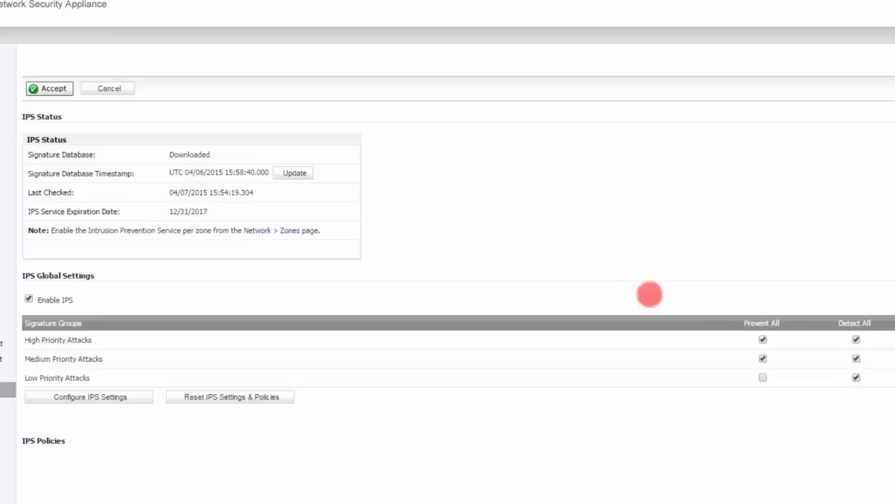
Examine the settings of a Windows License Logging Service Buffer Overflow signature and return to the IPS status and global settings
scroll(650, 293, down, 5)
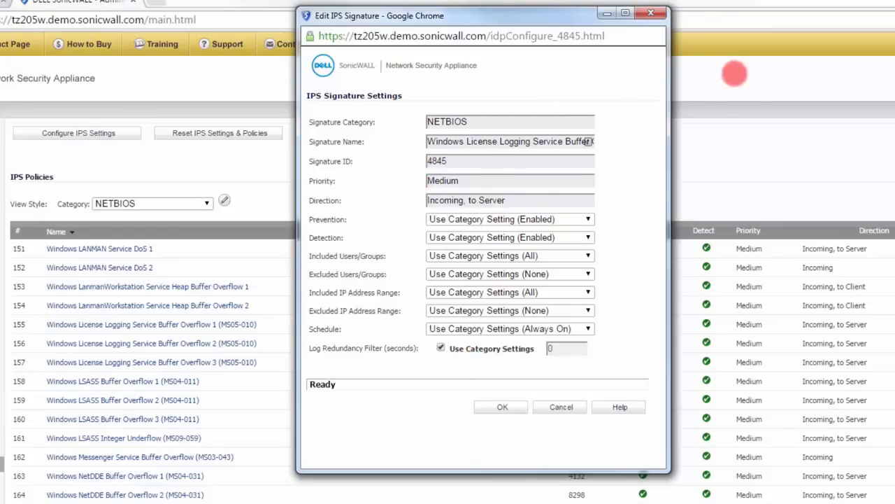
click(735, 74)
scroll(448, 315, up, 3)
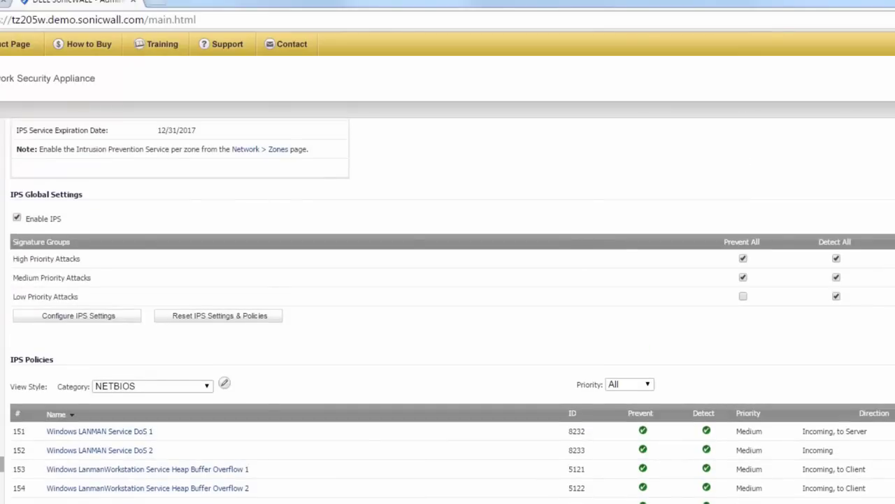
scroll(448, 315, up, 3)
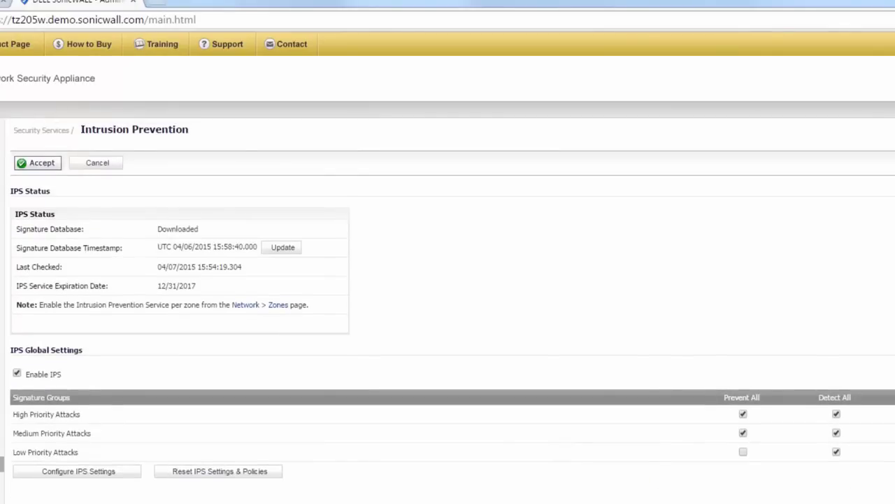